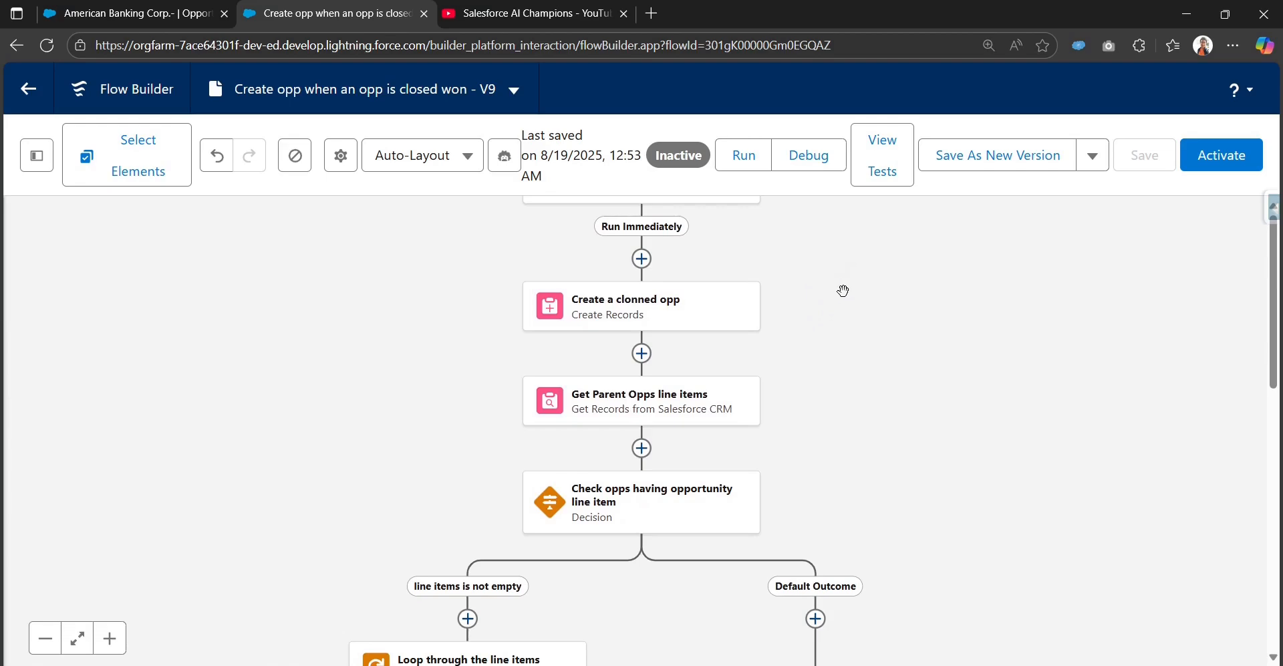
Step: Open the Start element's configuration and review its object, trigger and entry conditions
{"action": "left_click_drag", "start_coordinate": [836, 273], "coordinate": [836, 338]}
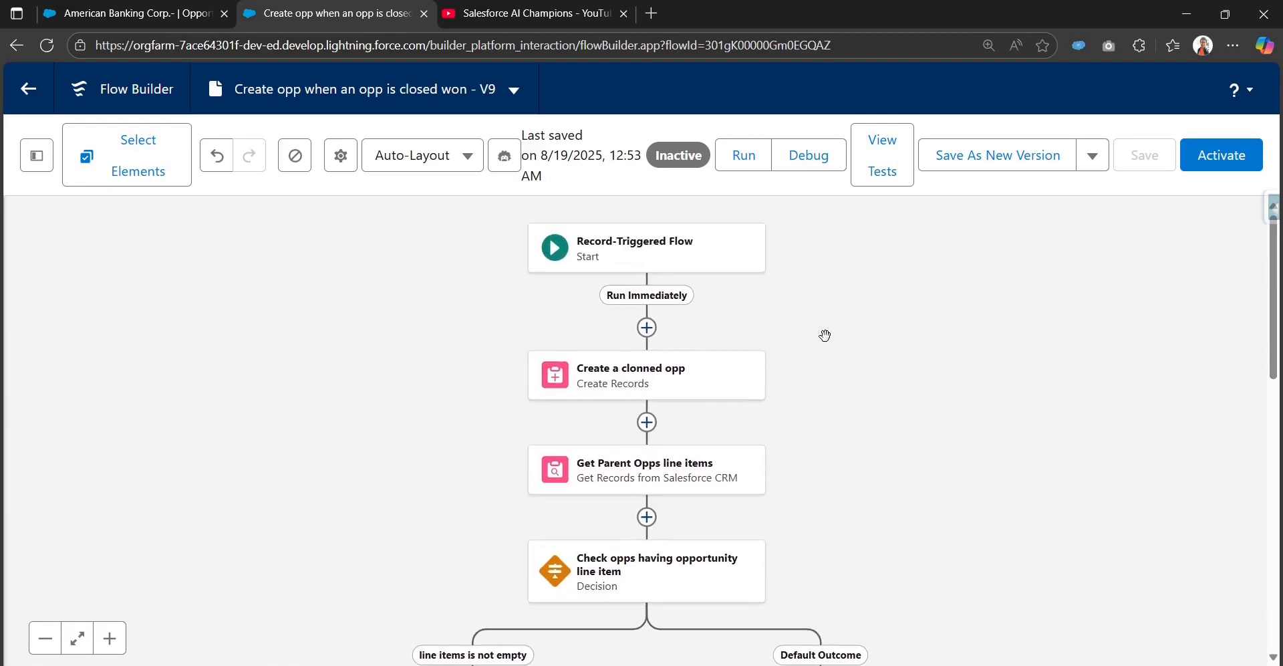
{"action": "left_click", "coordinate": [688, 255]}
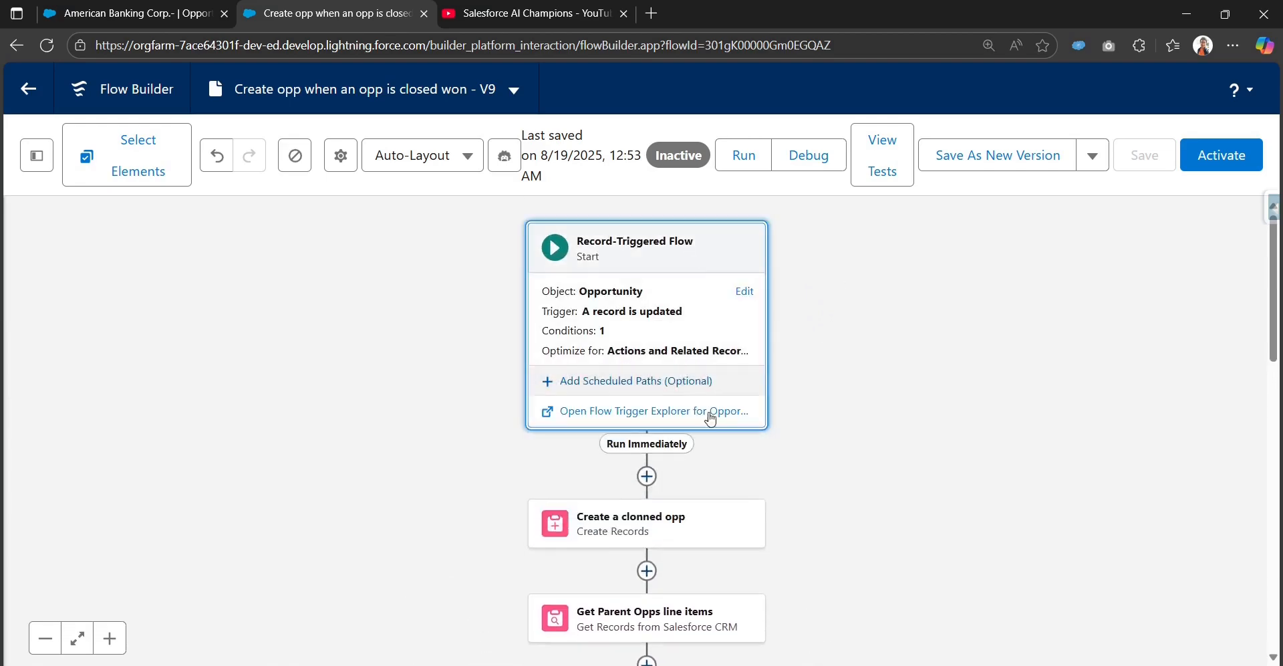
{"action": "left_click", "coordinate": [743, 291]}
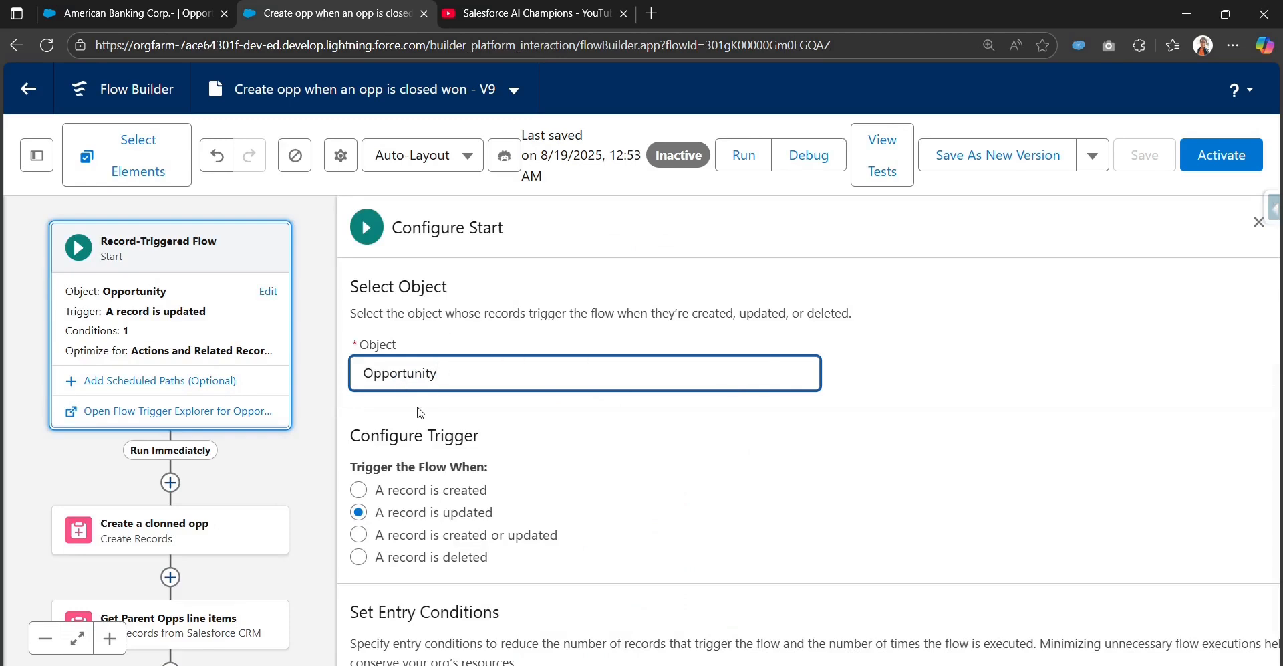
{"action": "scroll", "coordinate": [514, 468], "scroll_direction": "down", "scroll_amount": 1}
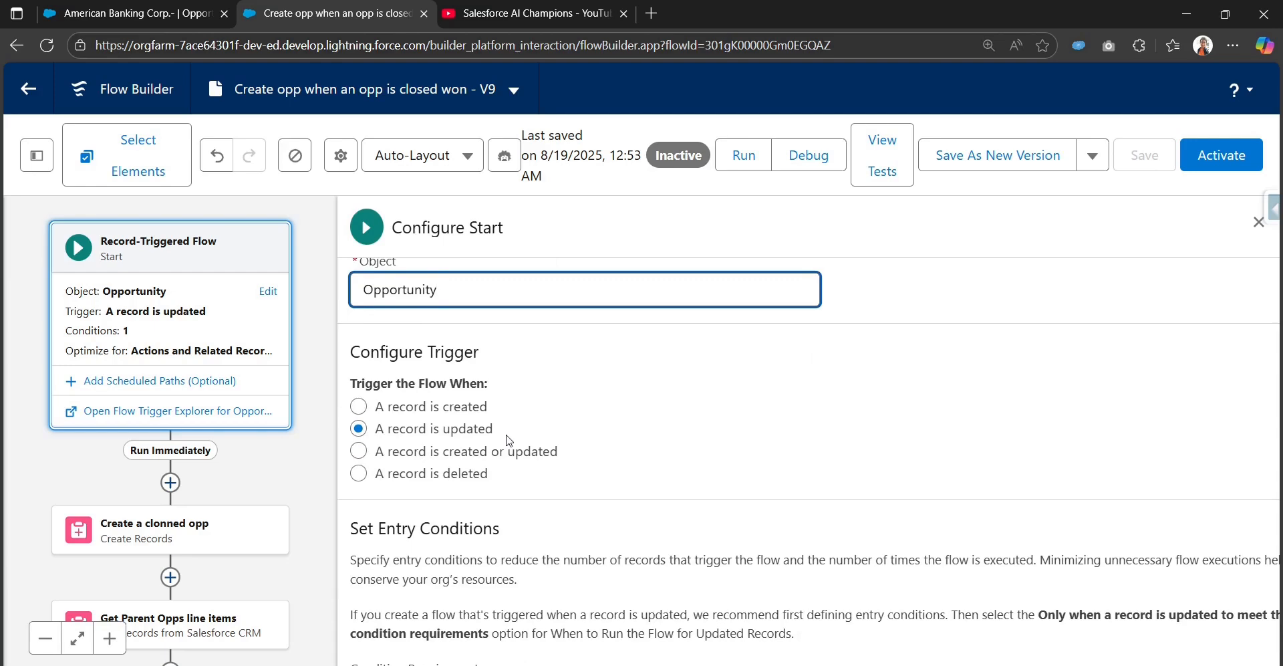
{"action": "scroll", "coordinate": [508, 440], "scroll_direction": "down", "scroll_amount": 4}
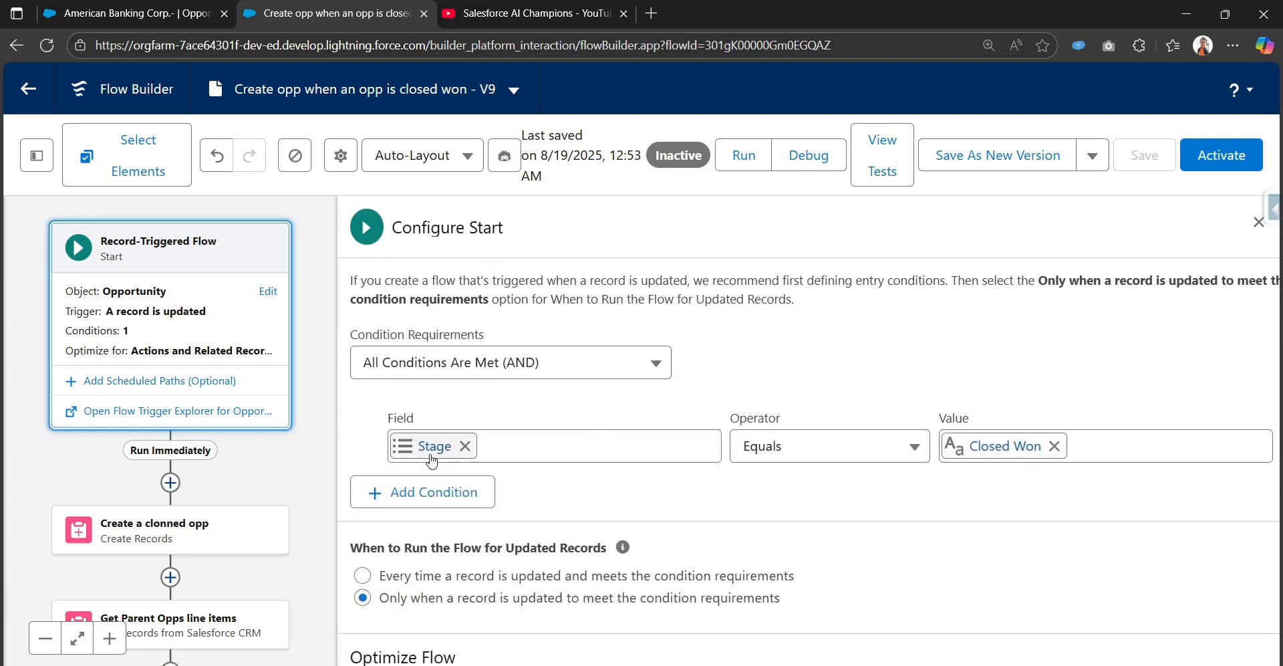
{"action": "scroll", "coordinate": [1036, 461], "scroll_direction": "down", "scroll_amount": 2}
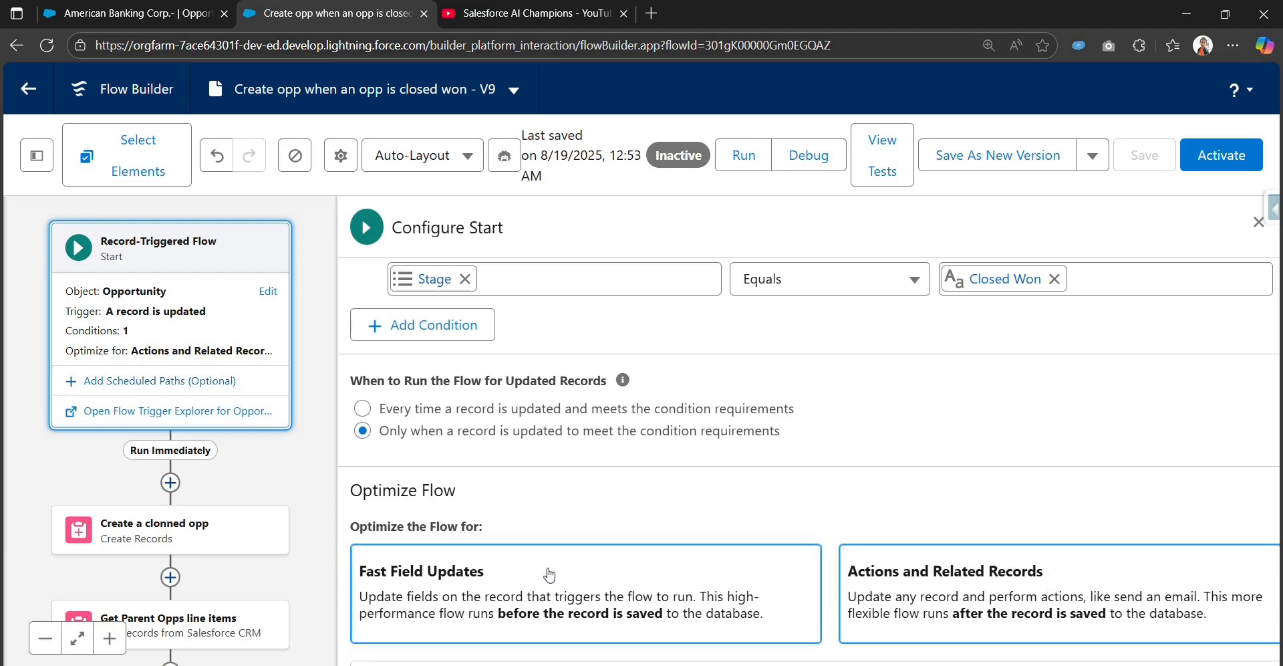
Step: Switch the flow optimization to Fast Field Updates and back to Actions and Related Records, then close the panel
{"action": "left_click", "coordinate": [620, 565]}
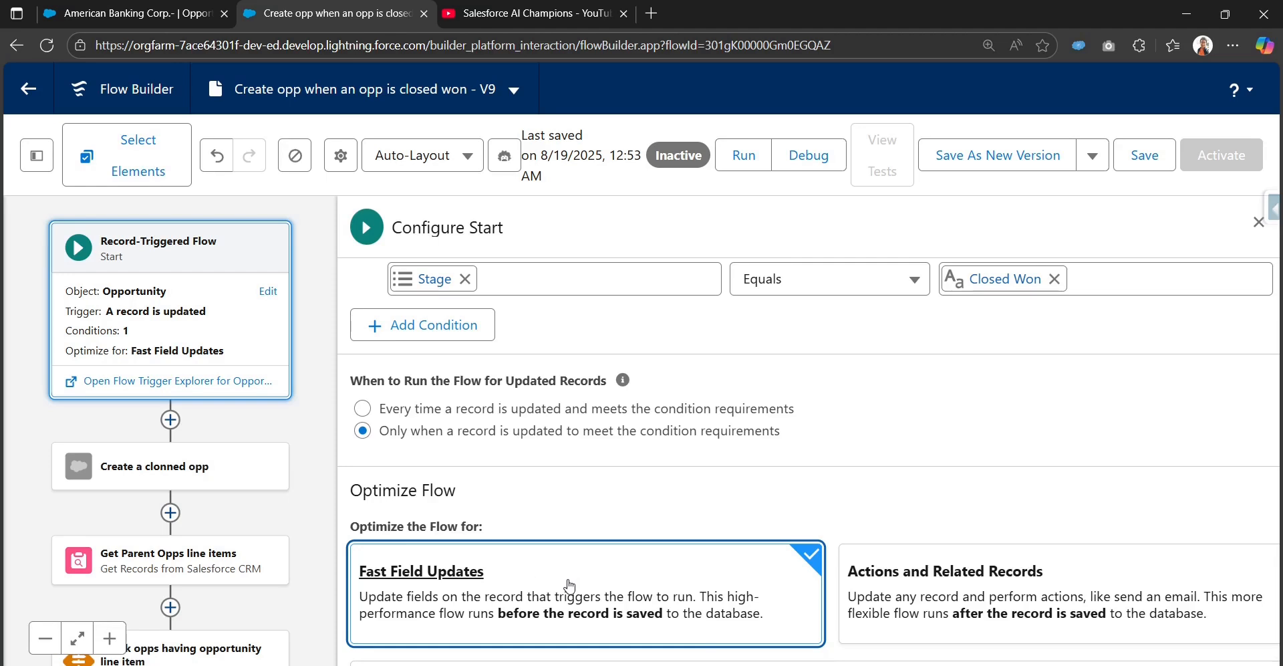
{"action": "left_click", "coordinate": [919, 585]}
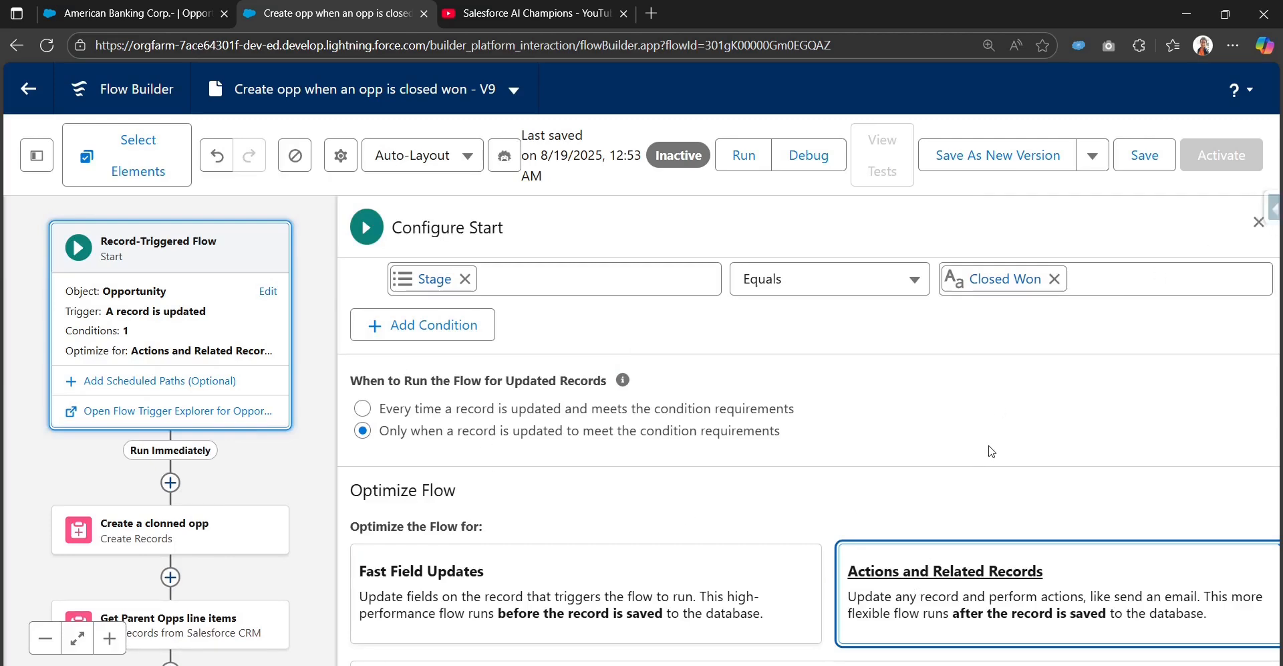
{"action": "left_click", "coordinate": [1258, 223]}
Step: Add a new scheduled path to the Start element
{"action": "left_click_drag", "start_coordinate": [556, 393], "coordinate": [944, 348]}
{"action": "left_click", "coordinate": [535, 224]}
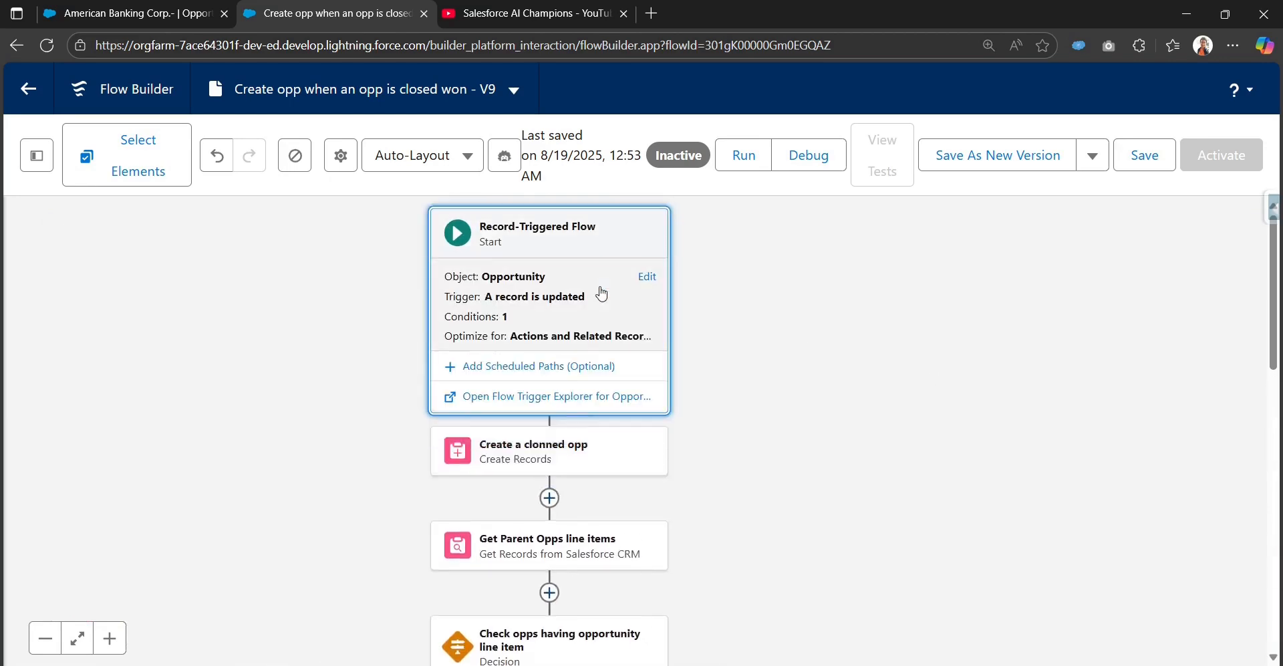
{"action": "left_click", "coordinate": [522, 375]}
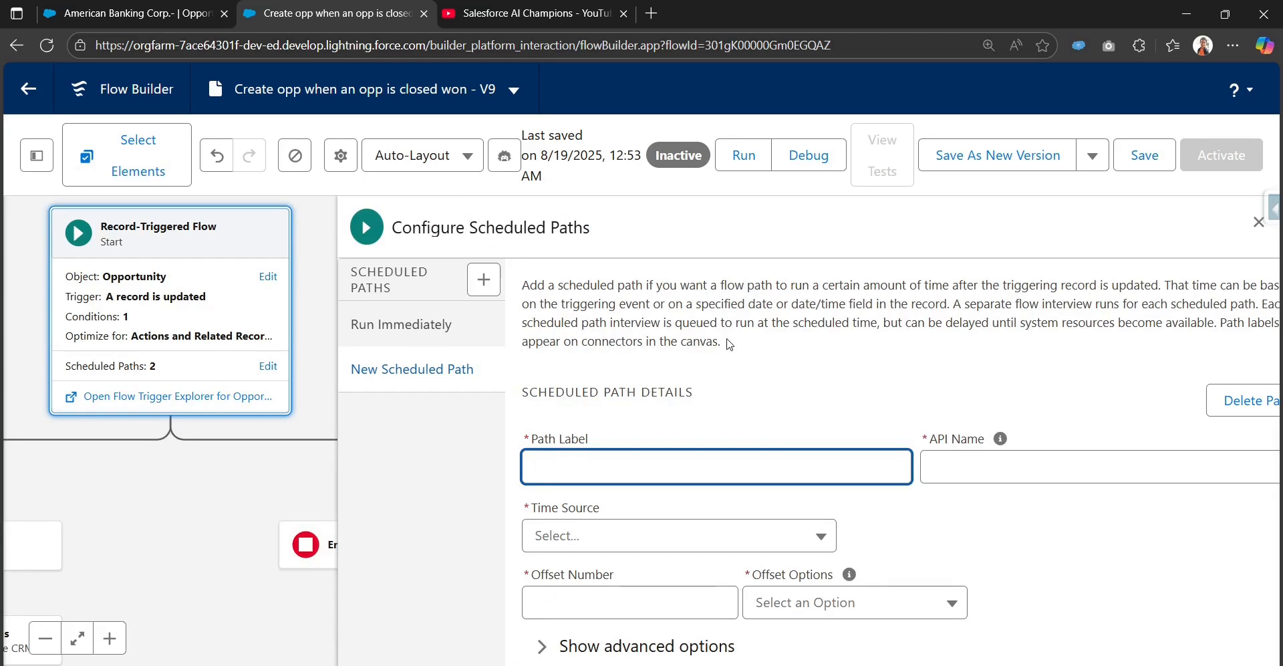
Step: Read the scheduled path description and review the available Time Source options
{"action": "key", "text": "ctrl+minus"}
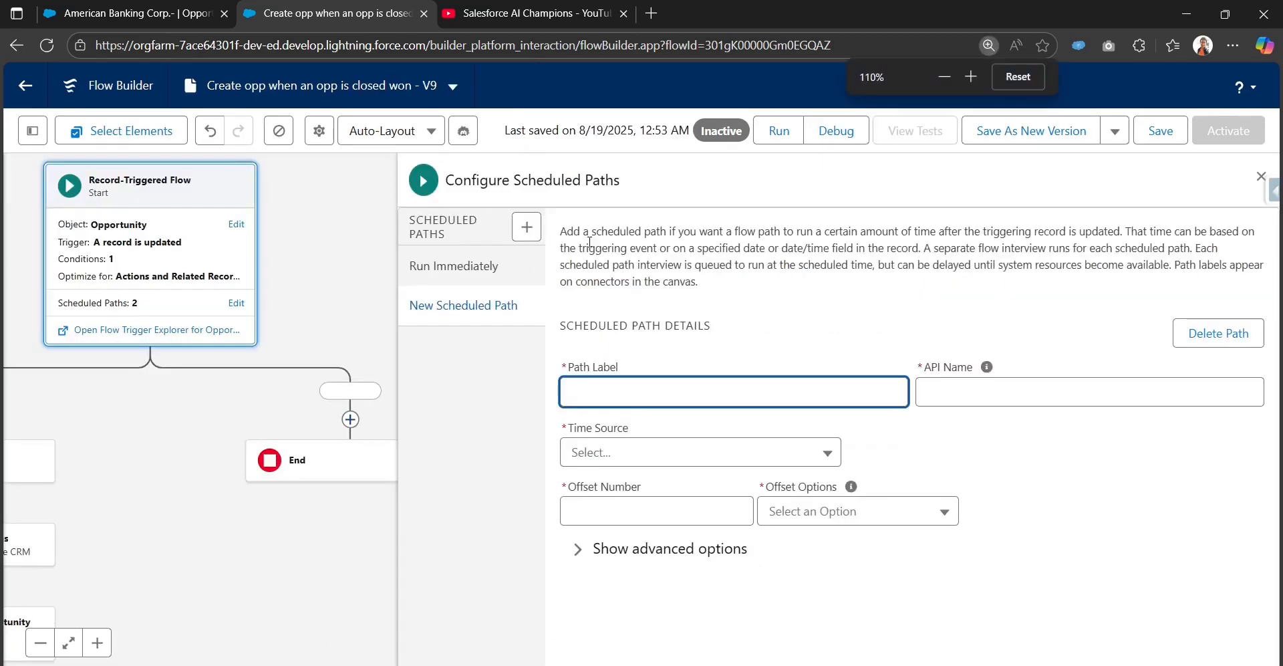
{"action": "left_click_drag", "start_coordinate": [562, 231], "coordinate": [1118, 233]}
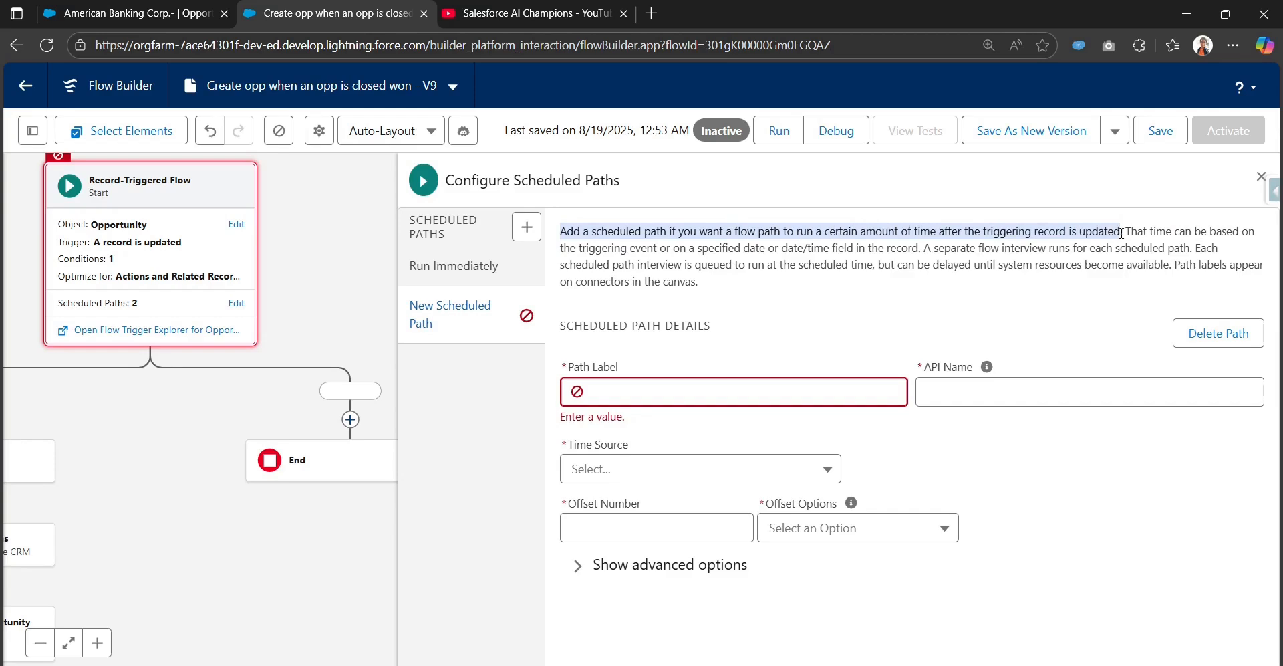
{"action": "left_click", "coordinate": [926, 288]}
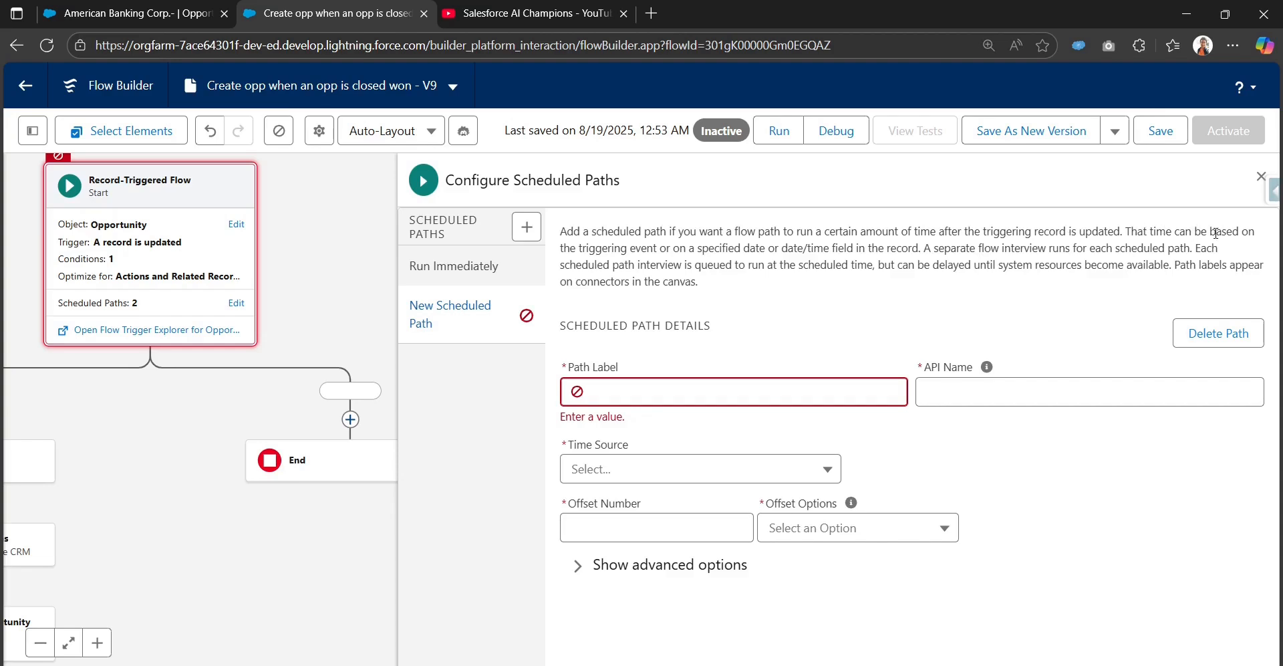
{"action": "left_click_drag", "start_coordinate": [620, 249], "coordinate": [671, 249]}
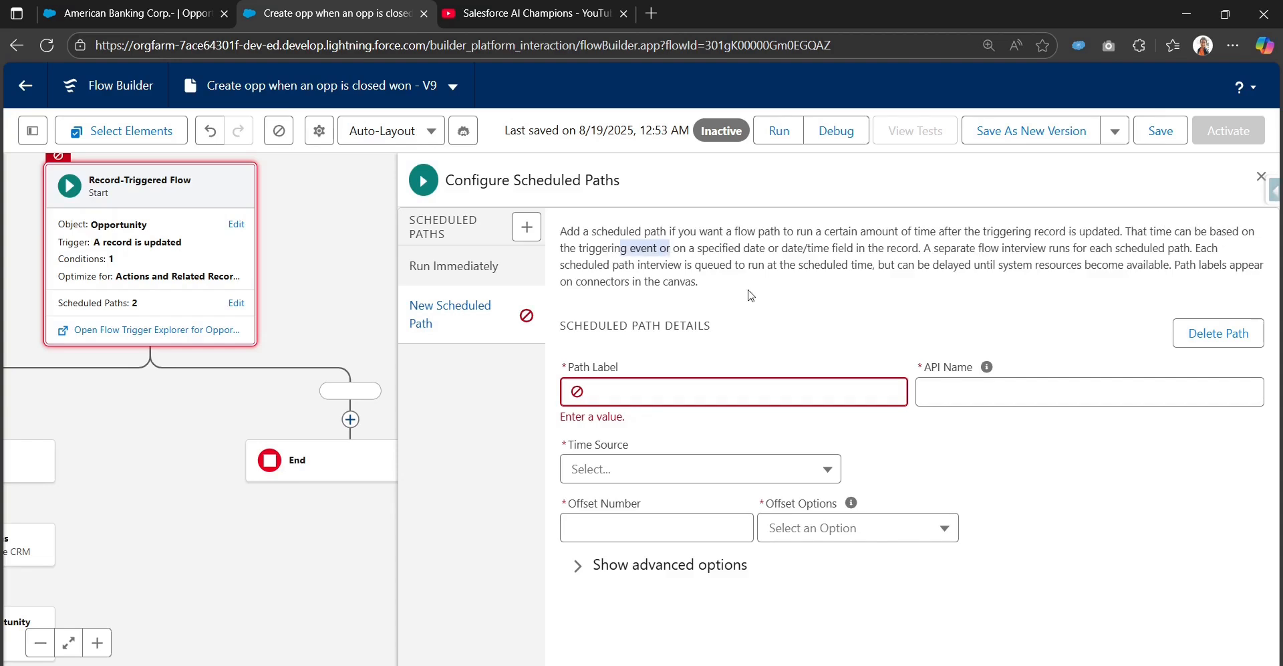
{"action": "left_click", "coordinate": [795, 476]}
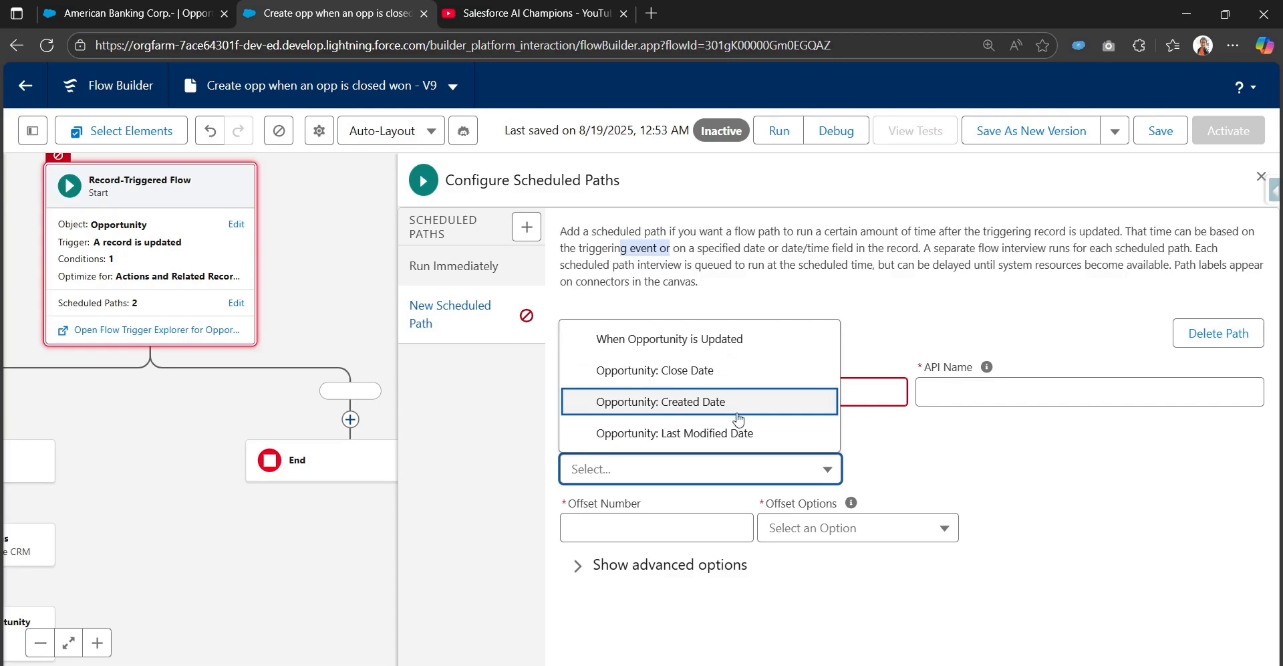
{"action": "left_click", "coordinate": [911, 442]}
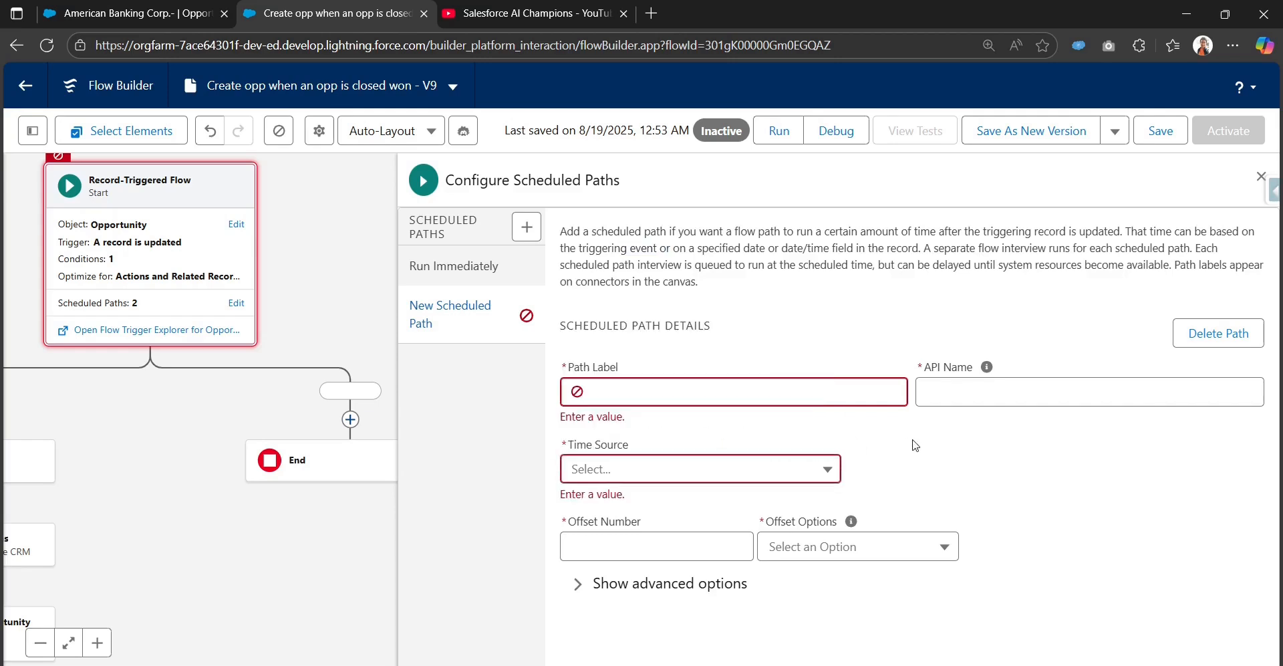
{"action": "left_click", "coordinate": [742, 469]}
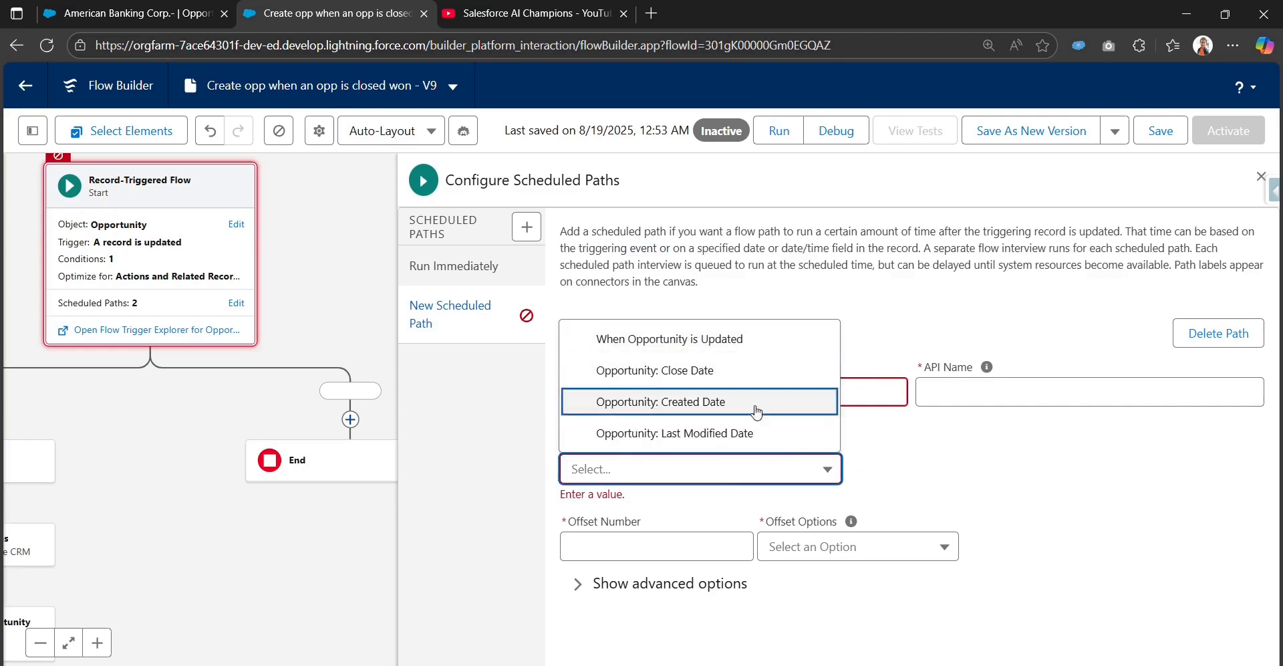
{"action": "left_click", "coordinate": [896, 467]}
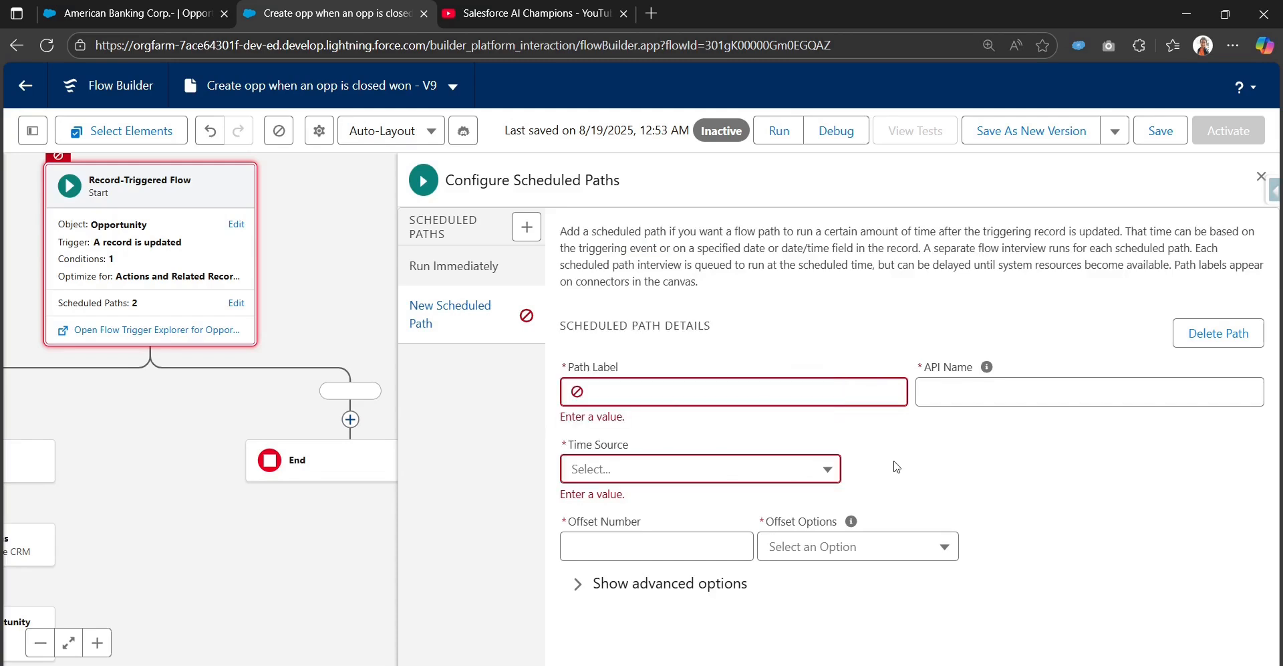
{"action": "left_click_drag", "start_coordinate": [926, 248], "coordinate": [1221, 260]}
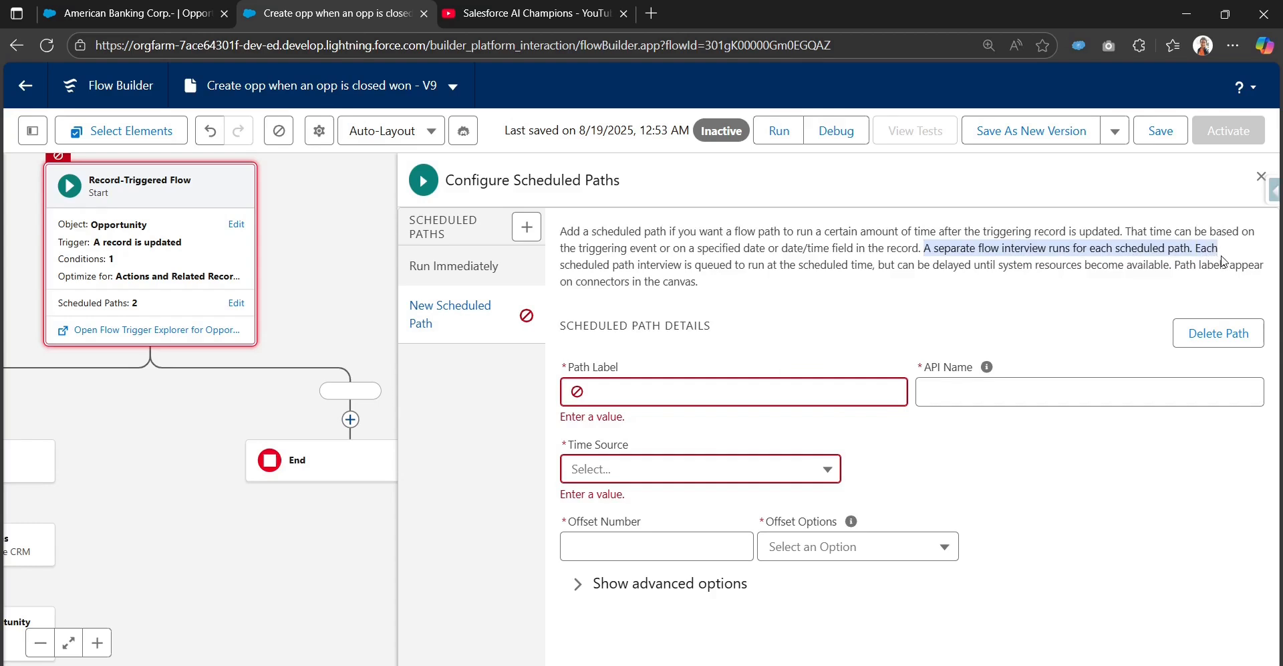
{"action": "left_click_drag", "start_coordinate": [567, 268], "coordinate": [1259, 267]}
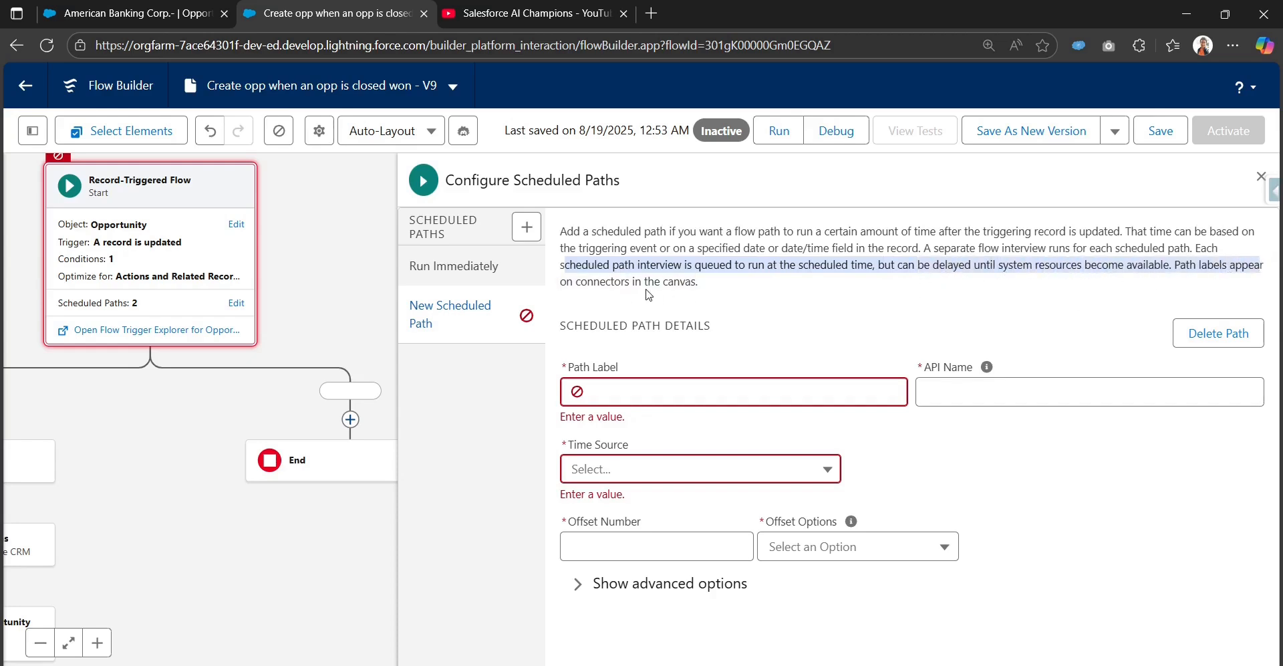
Step: Reopen the Start element's scheduled paths for editing
{"action": "left_click", "coordinate": [714, 399]}
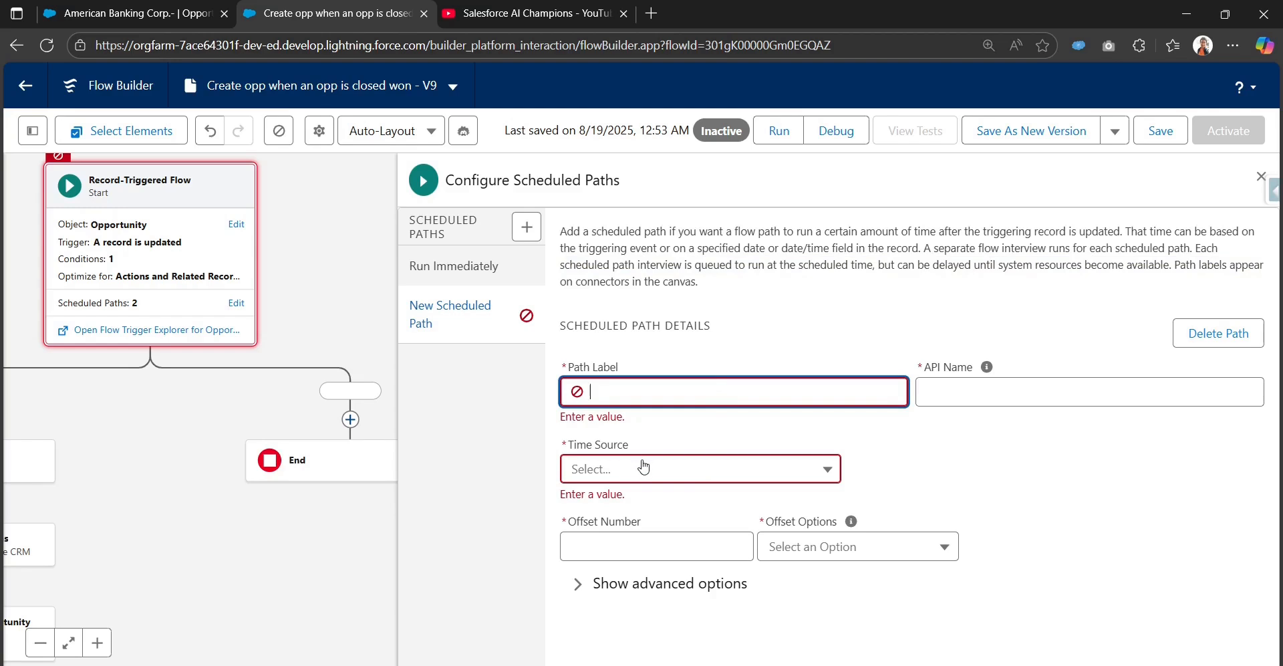
{"action": "left_click", "coordinate": [236, 226]}
{"action": "scroll", "coordinate": [676, 421], "scroll_direction": "down", "scroll_amount": 5}
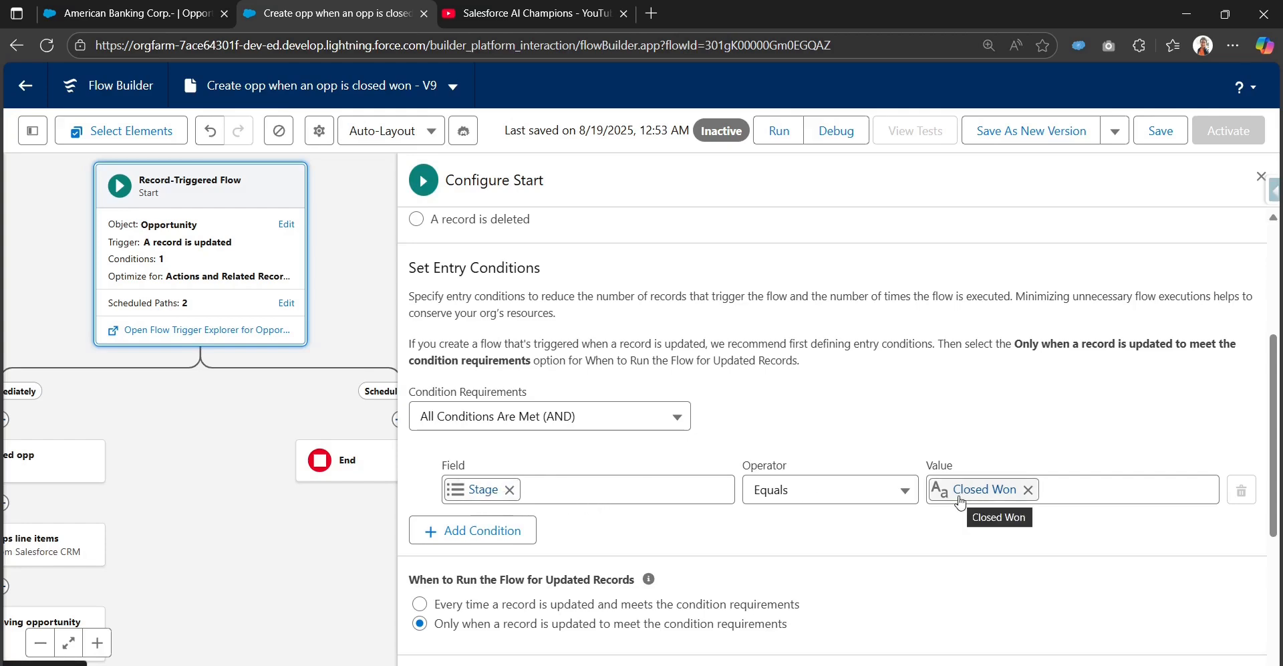
{"action": "scroll", "coordinate": [708, 482], "scroll_direction": "down", "scroll_amount": 3}
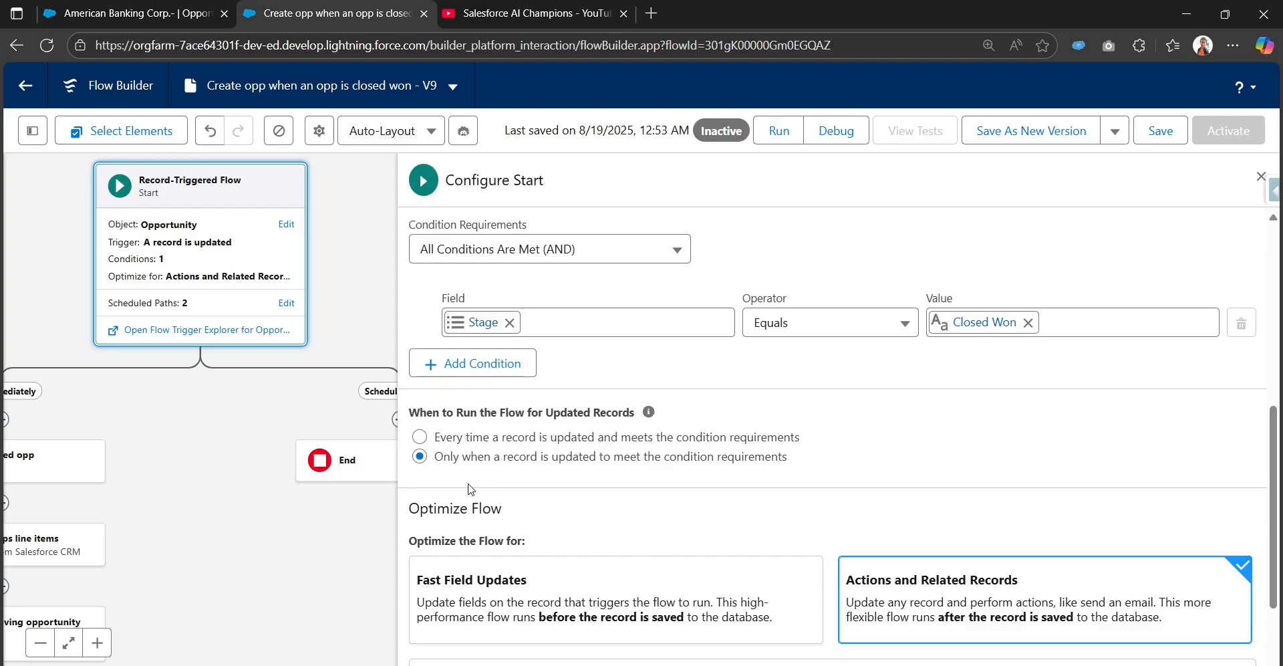
{"action": "left_click", "coordinate": [283, 305]}
Step: Set the scheduled path's label to Schedule path for opps closed won, with a matching API name
{"action": "triple_click", "coordinate": [682, 385]}
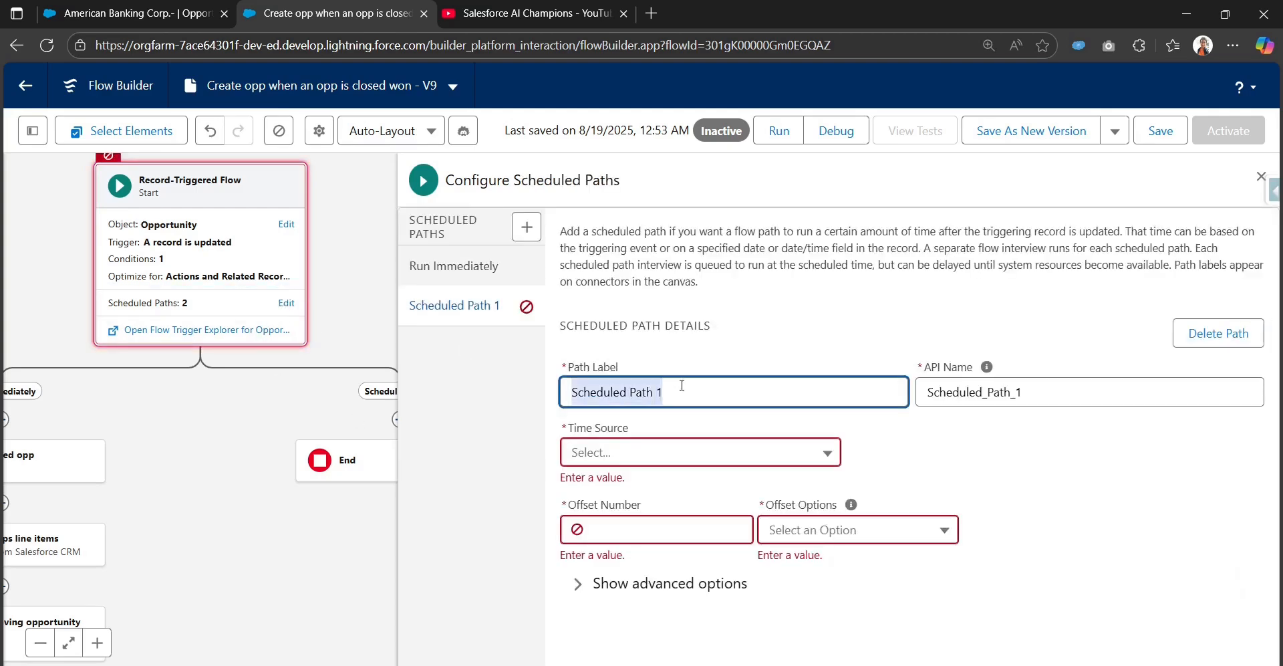
{"action": "key", "text": "BackSpace"}
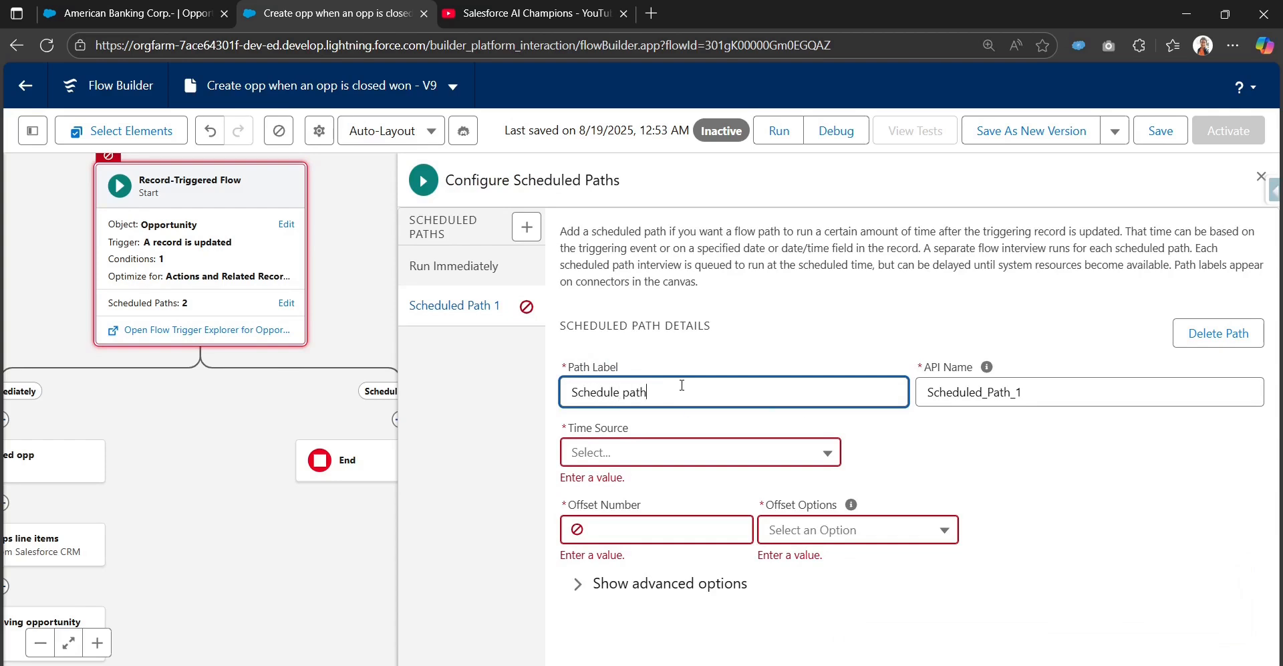
{"action": "type", "text": "Schedule path for opps closed won"}
{"action": "key", "text": "Tab"}
{"action": "key", "text": "BackSpace"}
{"action": "left_click", "coordinate": [748, 375]}
{"action": "key", "text": "Tab"}
Step: Set the scheduled path's time source to When Opportunity is Updated
{"action": "left_click", "coordinate": [753, 459]}
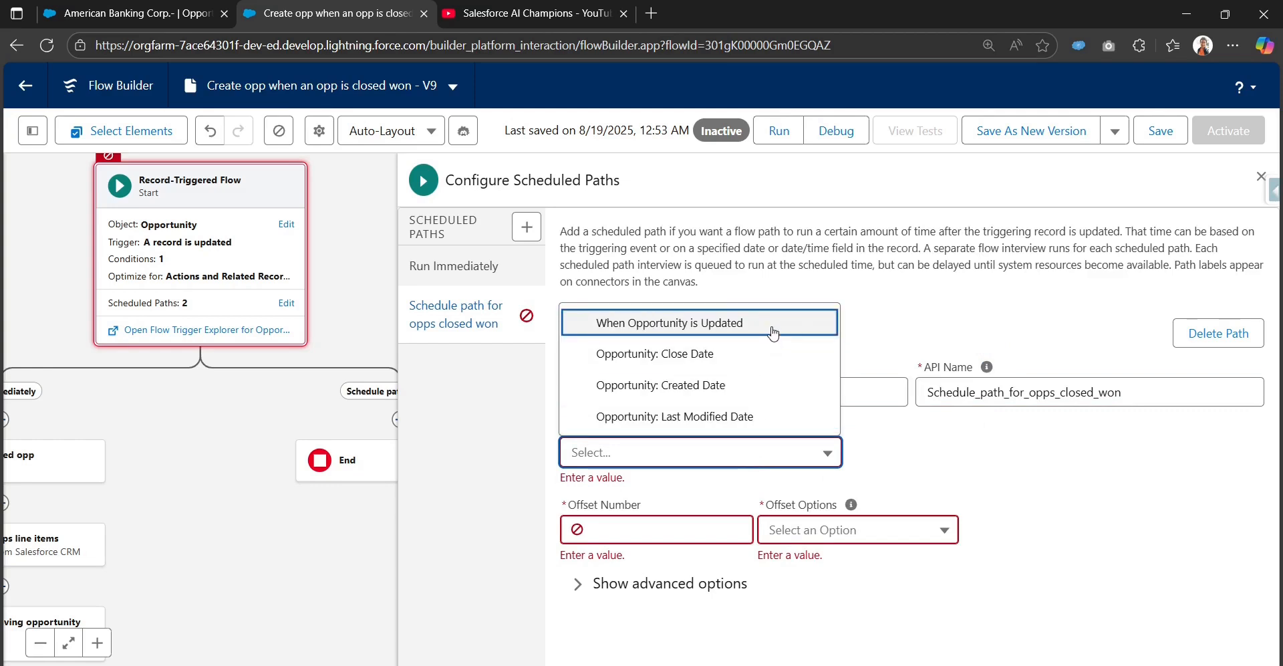
{"action": "left_click", "coordinate": [679, 325]}
{"action": "left_click", "coordinate": [1044, 481]}
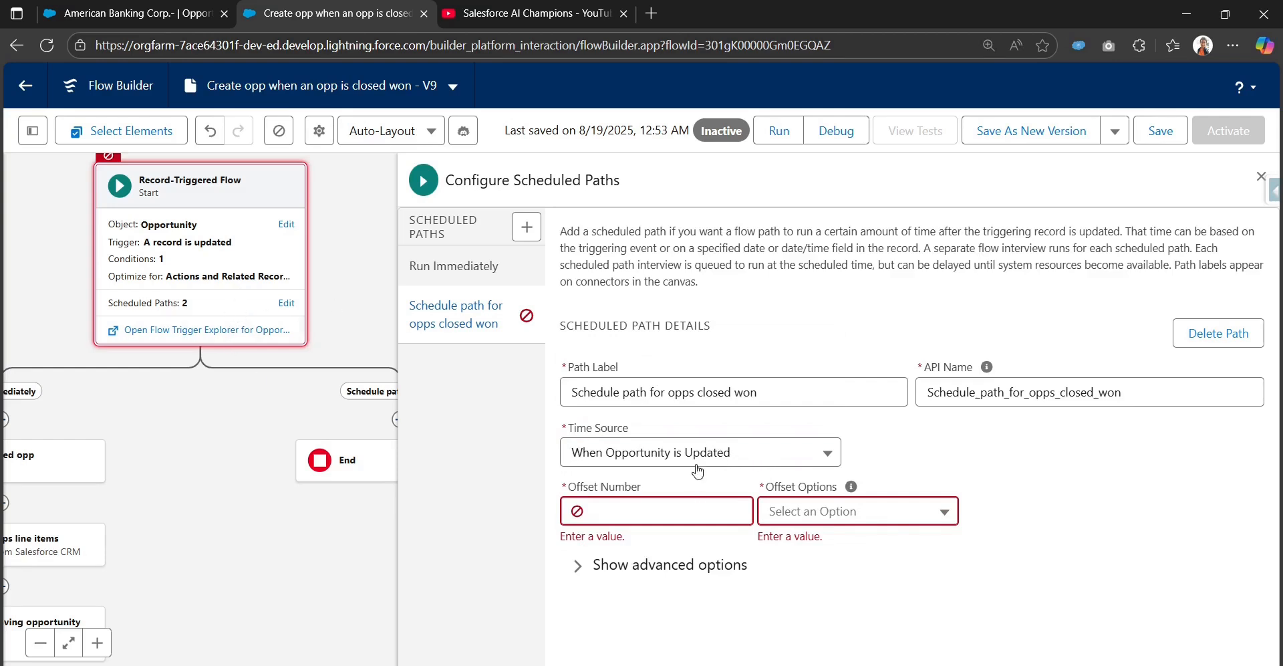
Step: Set the scheduled path's offset to 1 Minutes After
{"action": "left_click", "coordinate": [649, 517]}
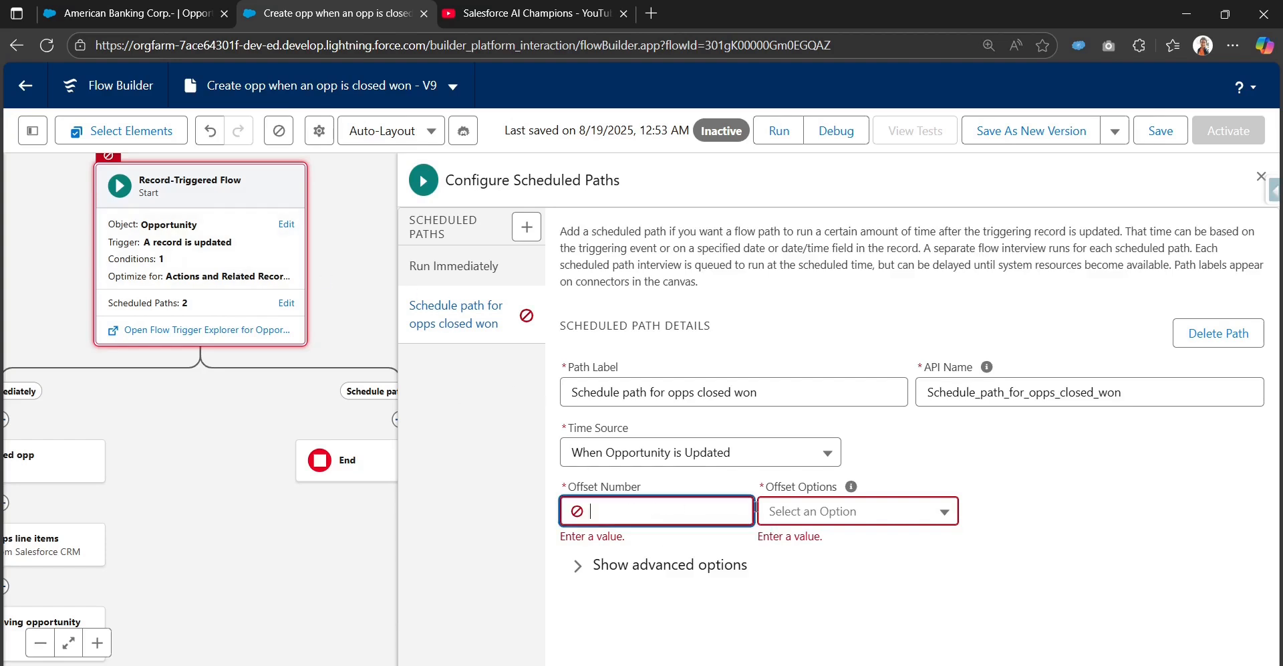
{"action": "left_click", "coordinate": [820, 513]}
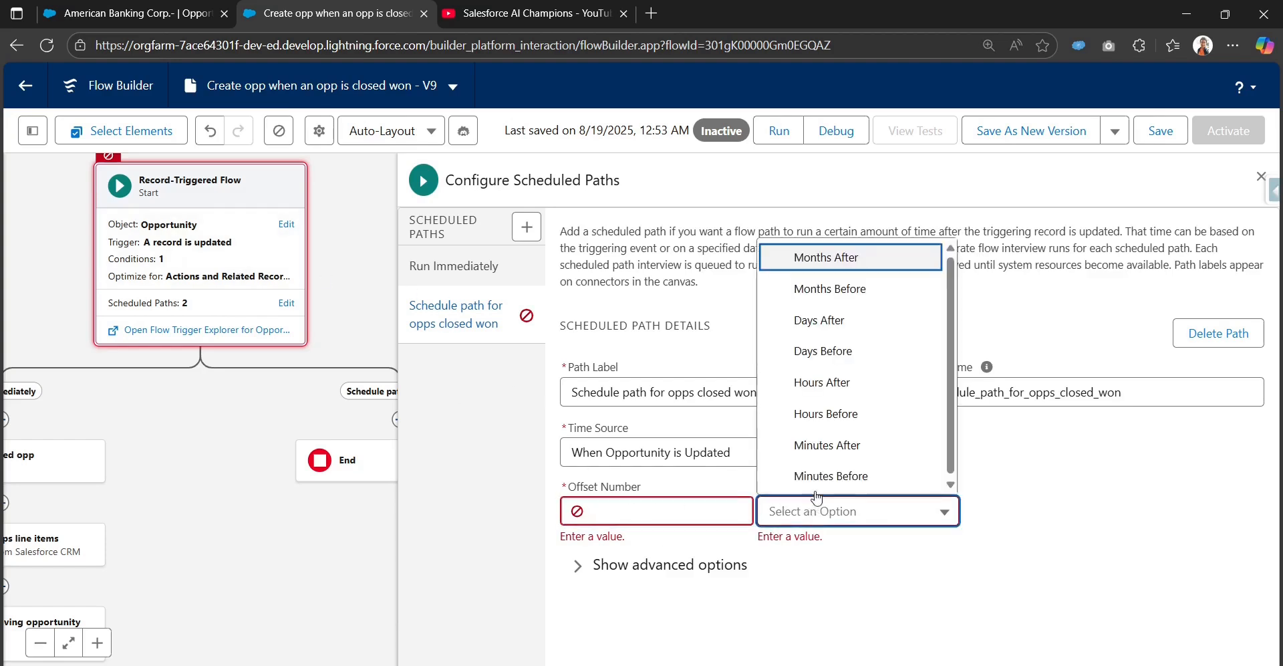
{"action": "left_click", "coordinate": [660, 511]}
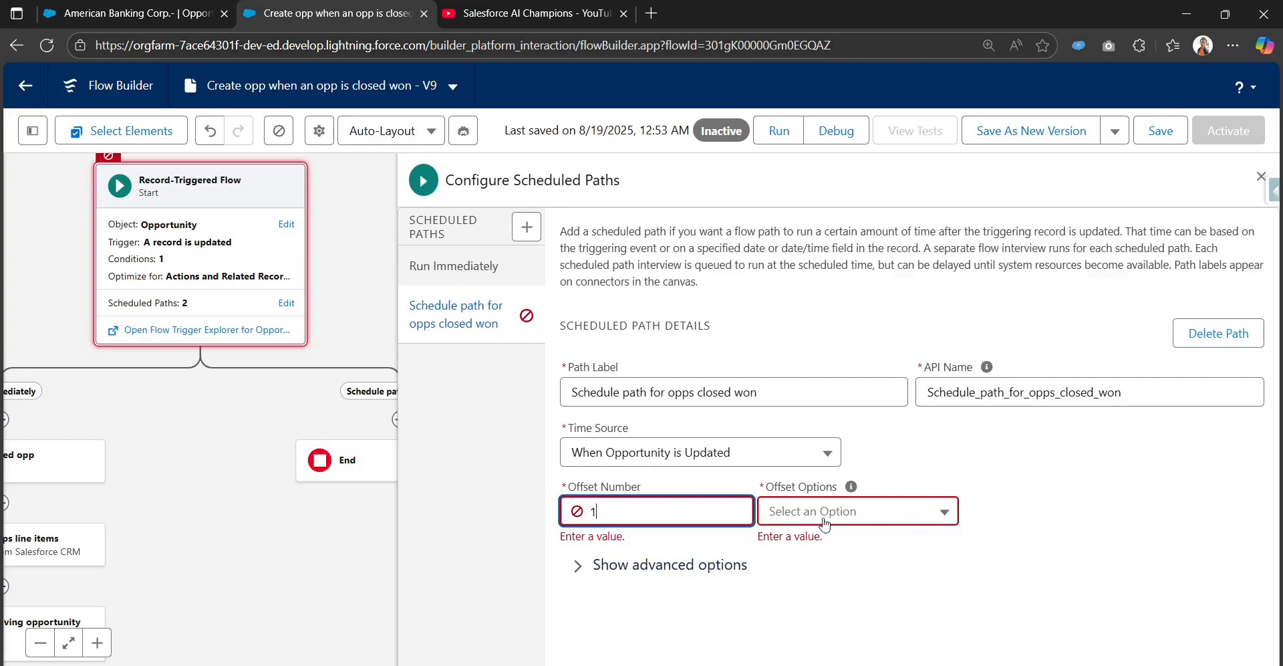
{"action": "left_click_drag", "start_coordinate": [569, 489], "coordinate": [655, 492]}
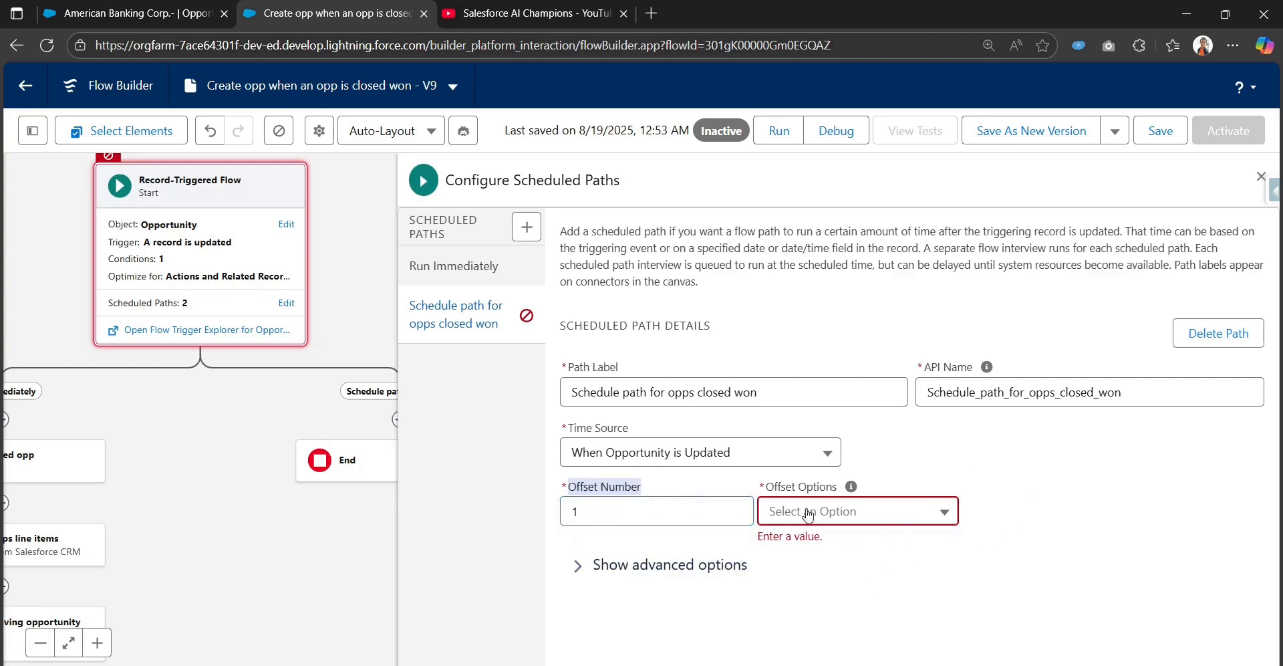
{"action": "left_click", "coordinate": [829, 517]}
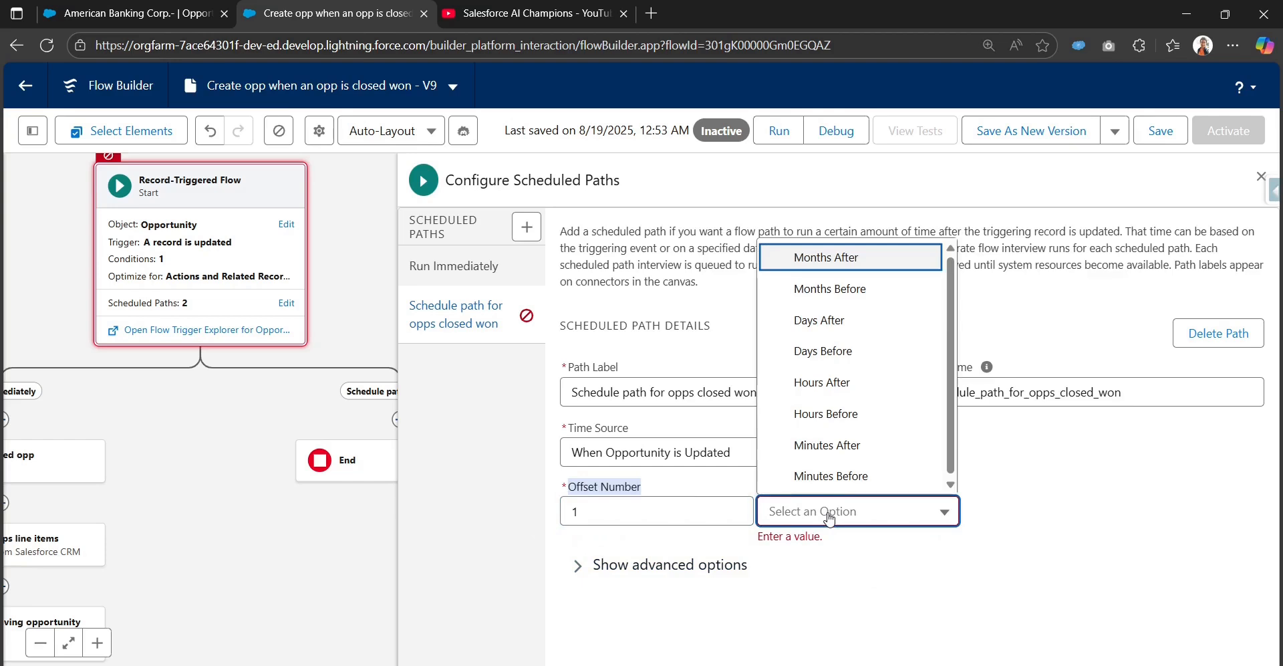
{"action": "left_click", "coordinate": [853, 448]}
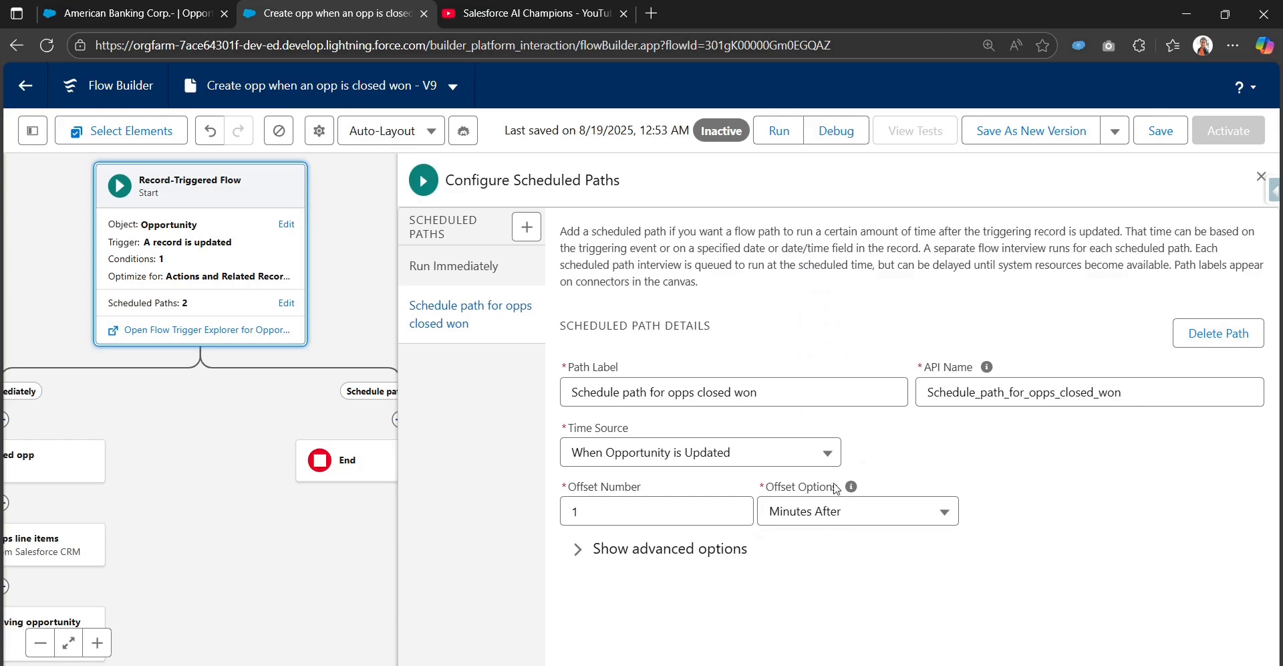
{"action": "mouse_move", "coordinate": [851, 489]}
{"action": "left_click", "coordinate": [841, 511]}
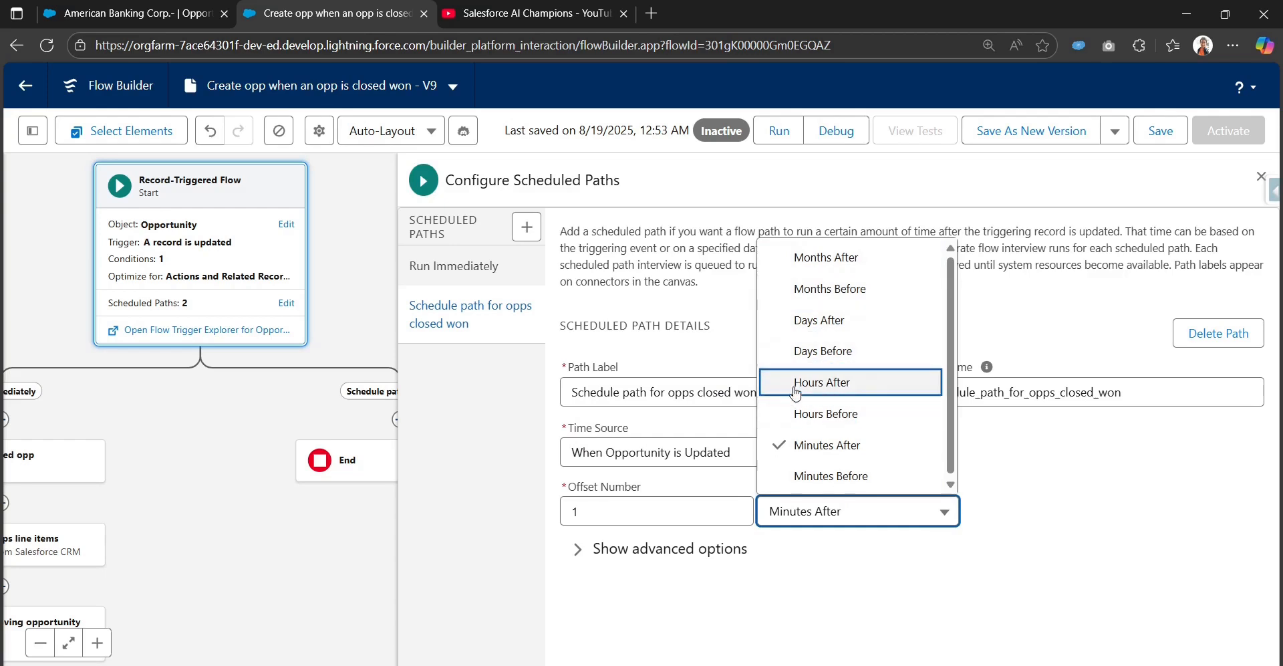
{"action": "left_click", "coordinate": [1049, 506]}
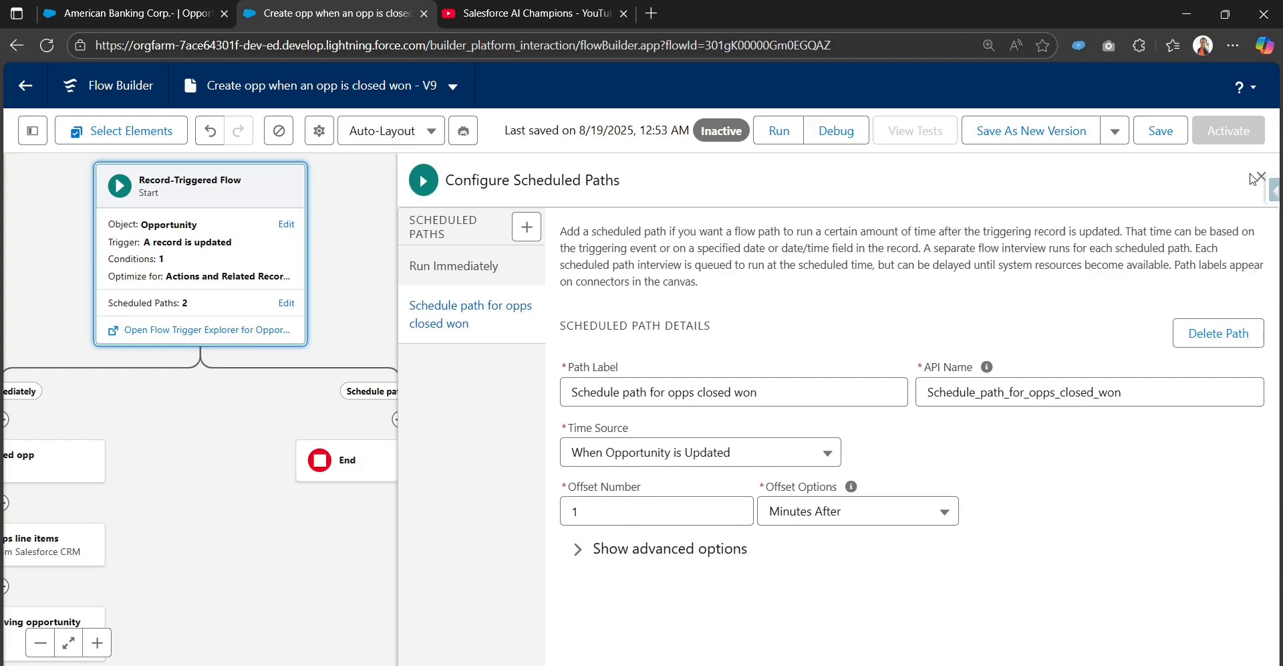
Step: Save the flow with the scheduled path settings and close the scheduled paths panel
{"action": "key", "text": "ctrl+s"}
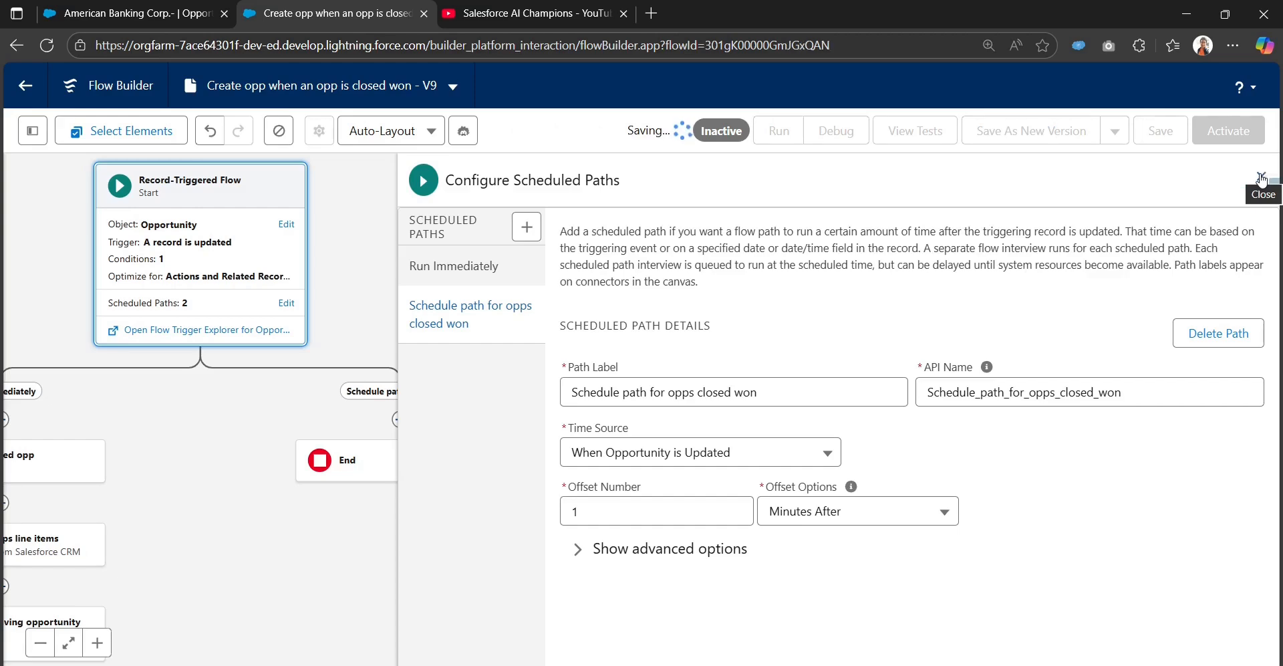
{"action": "left_click", "coordinate": [1261, 178]}
Step: Review the Start element's Run Immediately and scheduled path settings
{"action": "left_click_drag", "start_coordinate": [820, 438], "coordinate": [854, 105]}
{"action": "left_click_drag", "start_coordinate": [714, 242], "coordinate": [733, 428]}
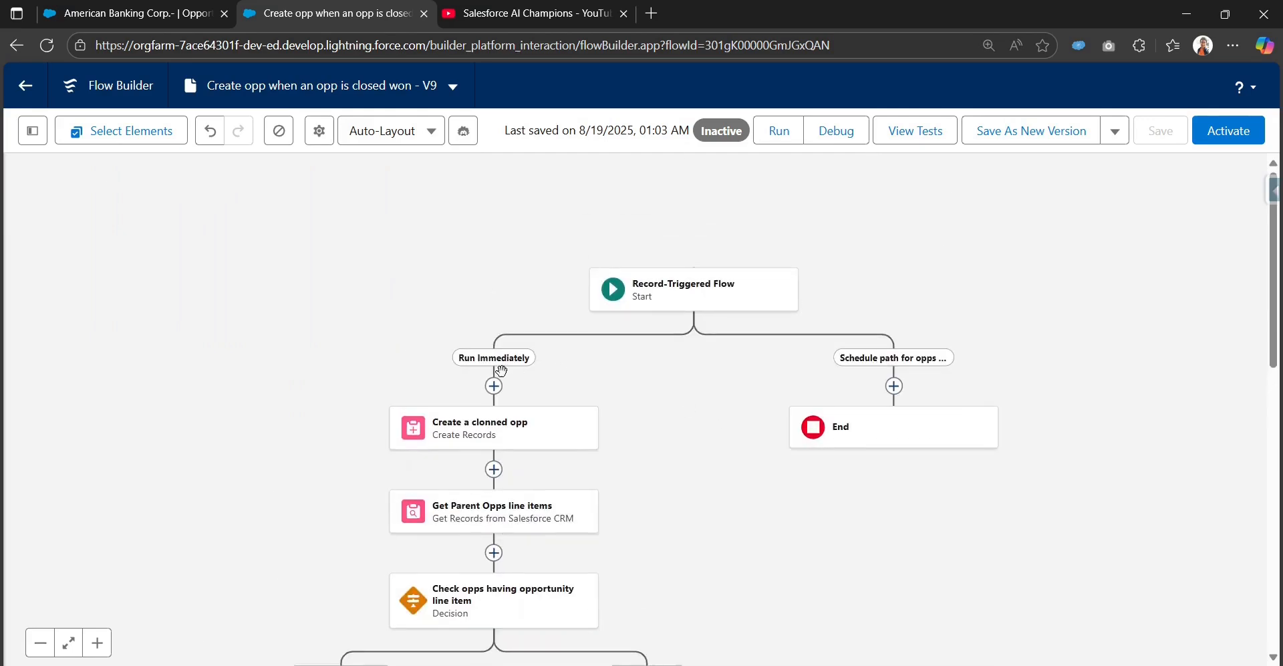
{"action": "left_click", "coordinate": [709, 291]}
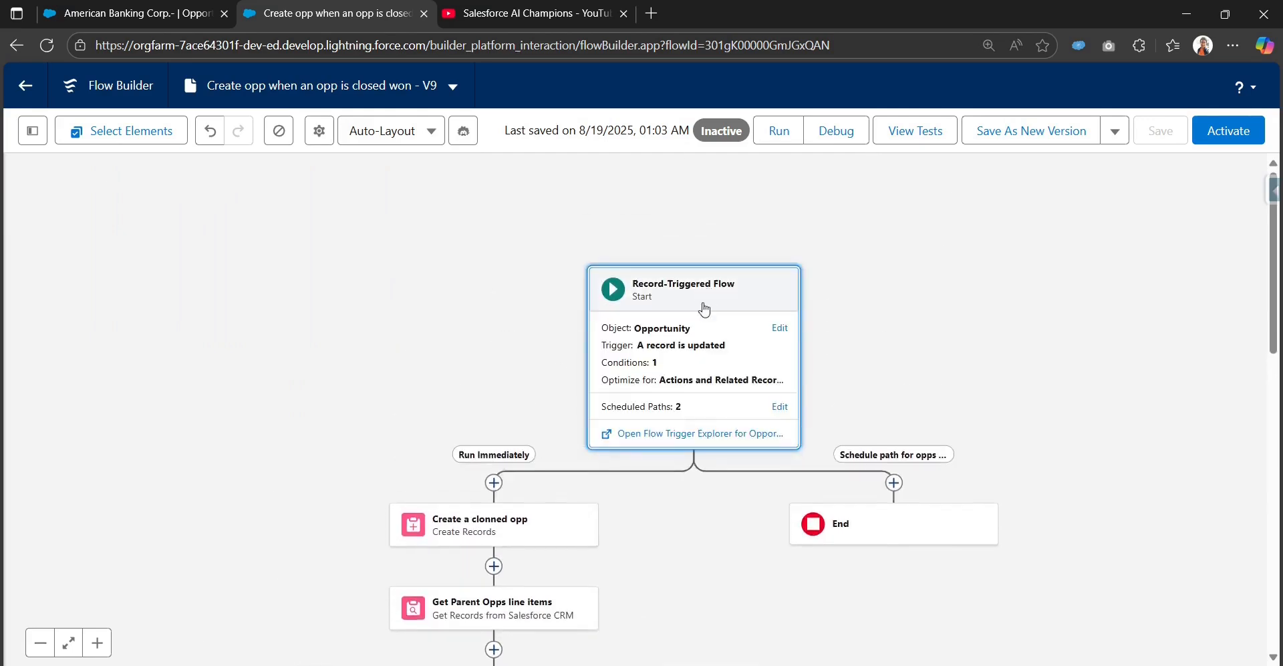
{"action": "left_click", "coordinate": [777, 413]}
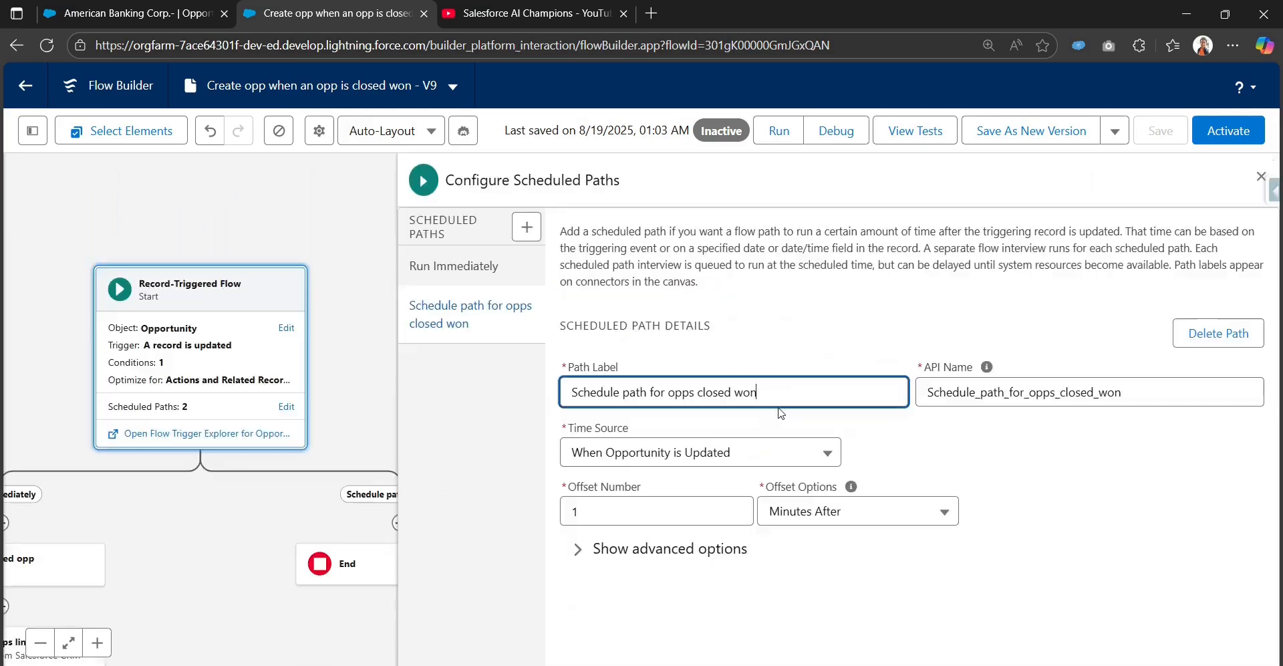
{"action": "left_click", "coordinate": [483, 269]}
{"action": "left_click", "coordinate": [493, 334]}
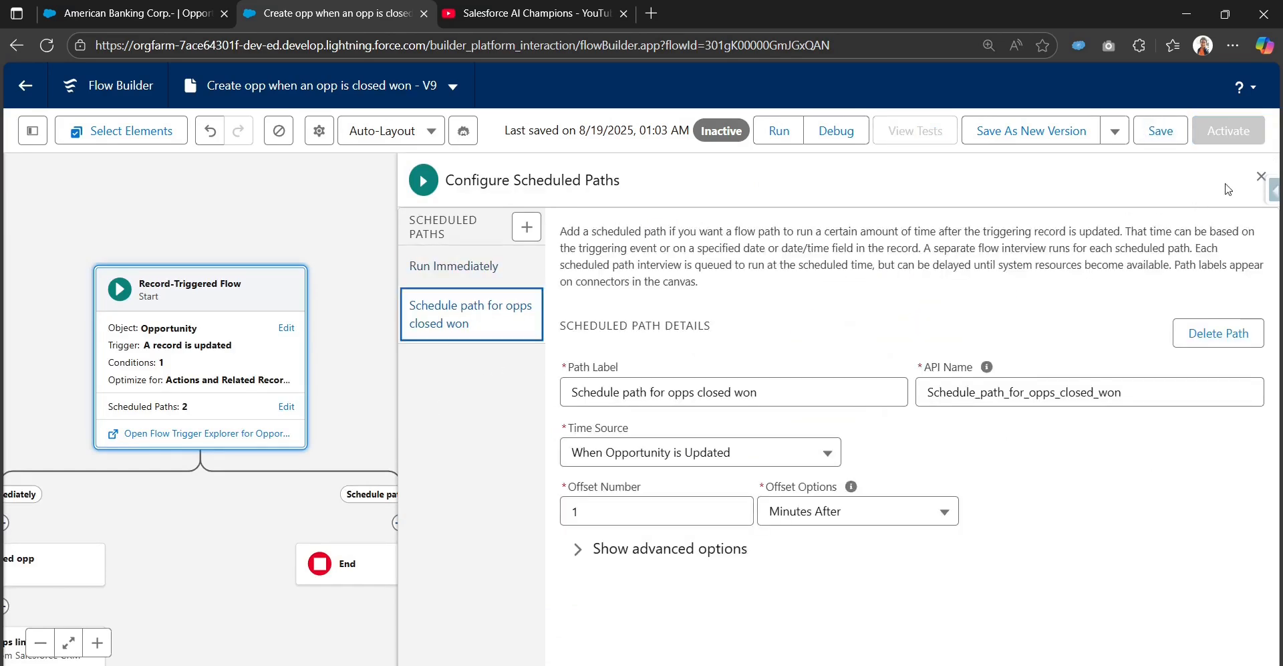
{"action": "left_click", "coordinate": [1261, 177]}
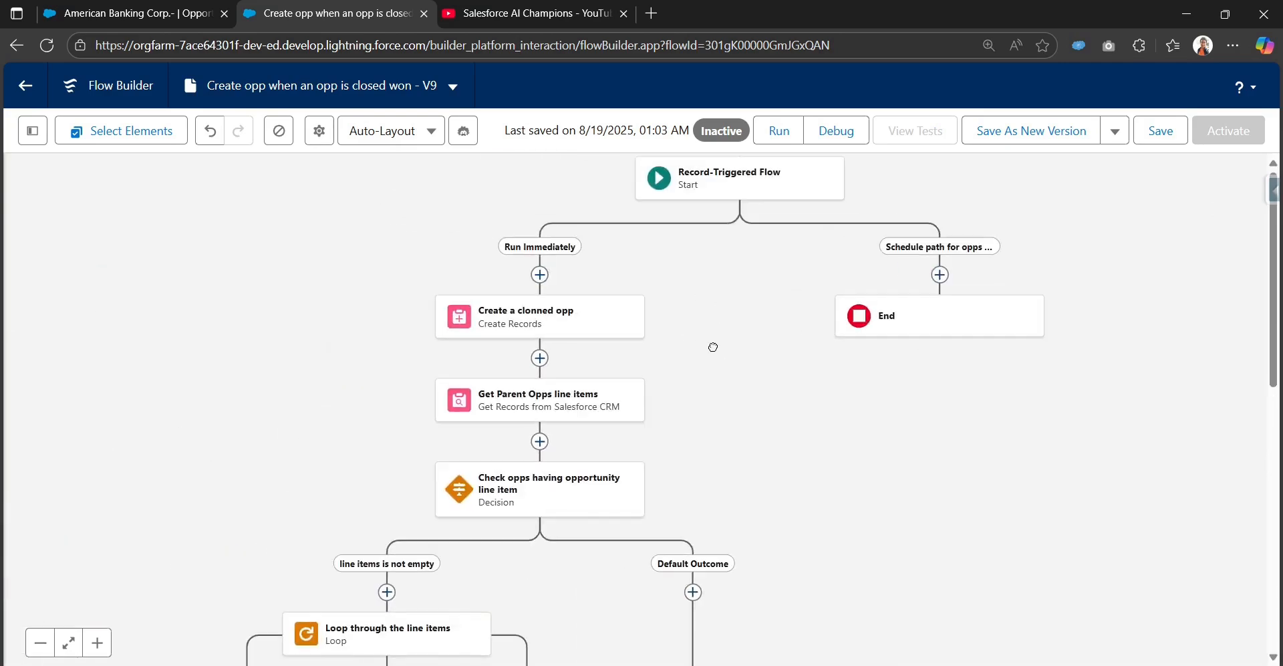
Step: Move the Create a clonned opp element from the Run Immediately path onto the scheduled path
{"action": "left_click_drag", "start_coordinate": [720, 311], "coordinate": [711, 334]}
{"action": "left_click_drag", "start_coordinate": [747, 494], "coordinate": [704, 437]}
{"action": "left_click_drag", "start_coordinate": [730, 286], "coordinate": [725, 353]}
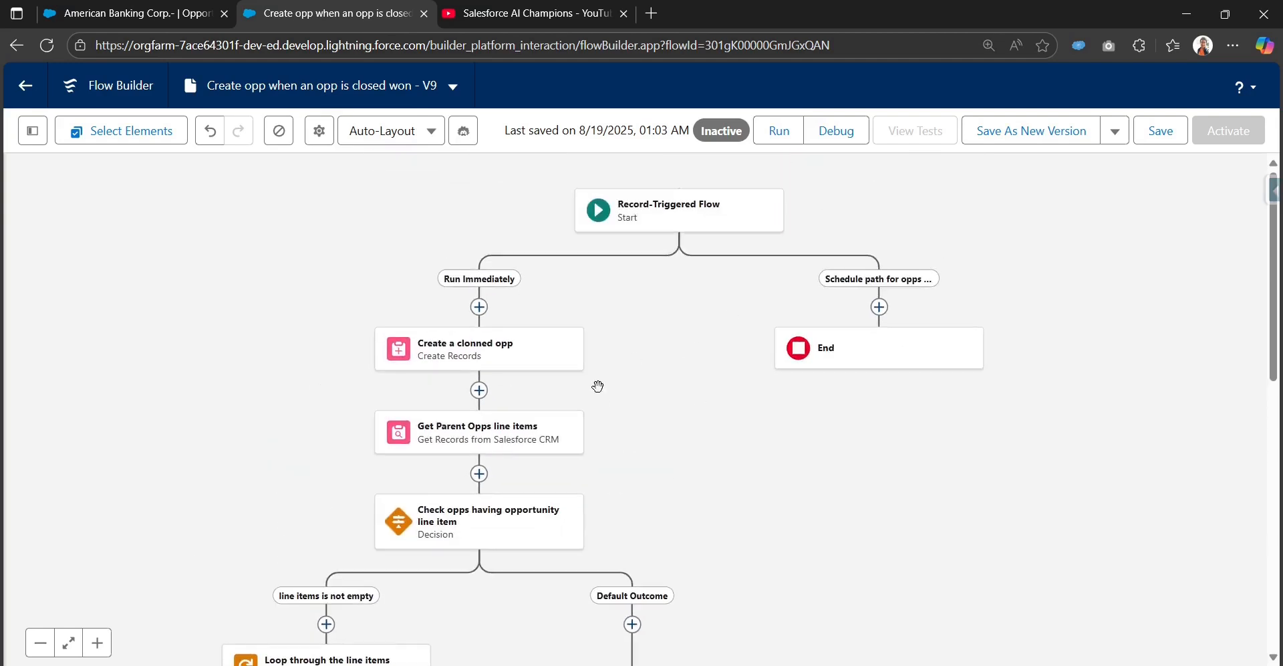
{"action": "left_click", "coordinate": [561, 350]}
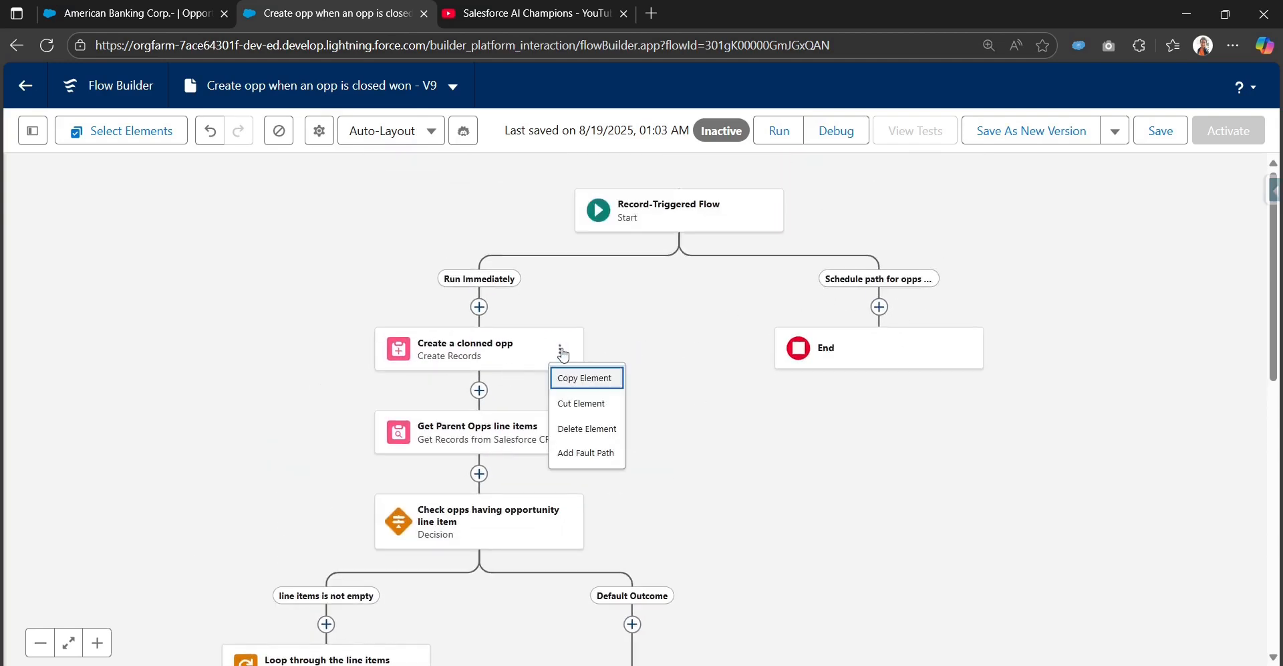
{"action": "left_click", "coordinate": [581, 403]}
{"action": "left_click", "coordinate": [879, 307]}
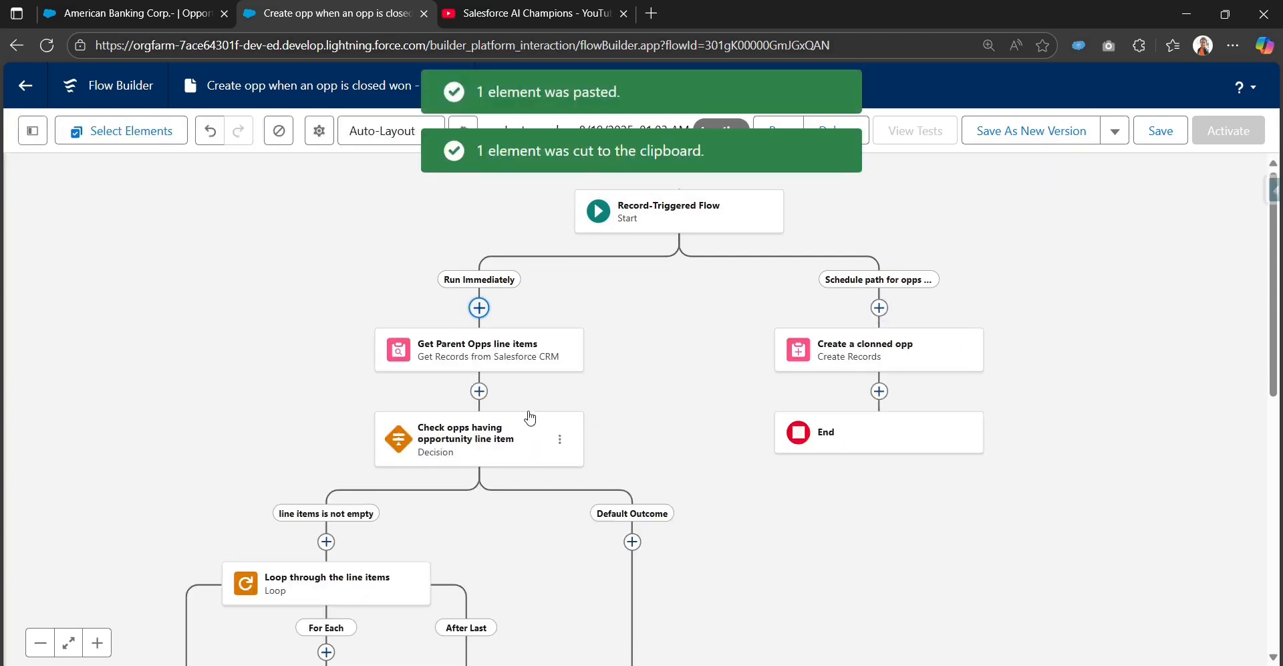
Step: Move the Get Parent Opps line items element below Create a clonned opp on the scheduled path
{"action": "left_click", "coordinate": [561, 350]}
{"action": "left_click", "coordinate": [579, 403]}
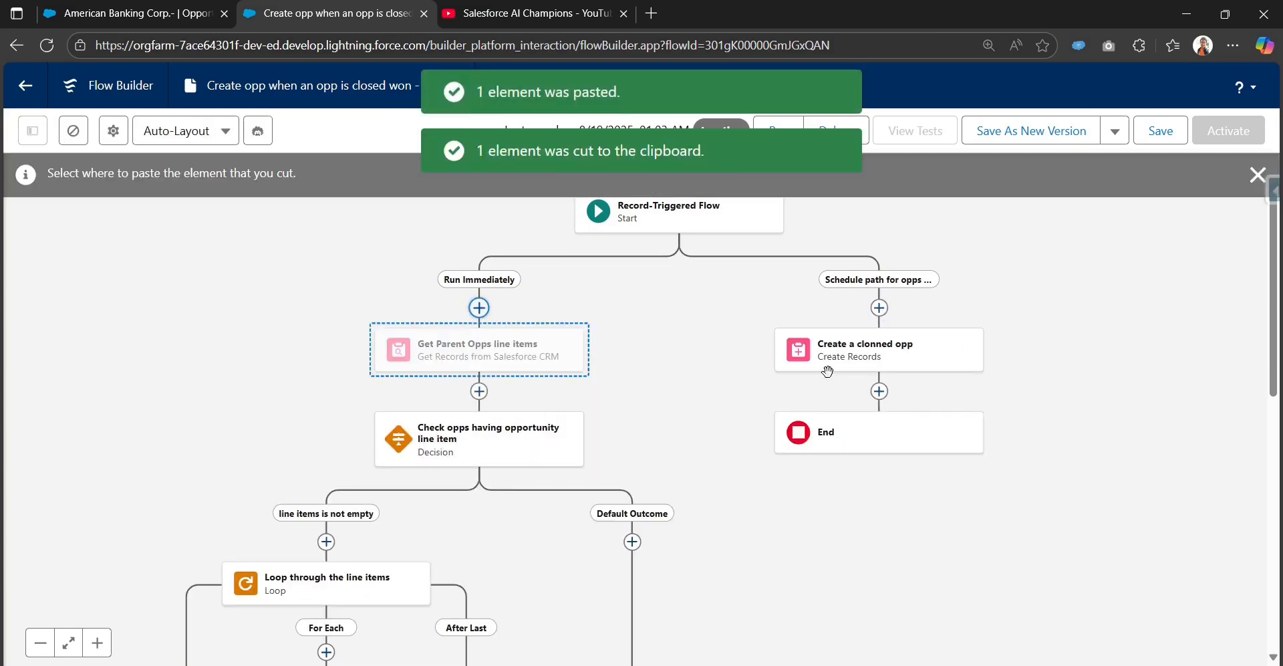
{"action": "left_click", "coordinate": [879, 391]}
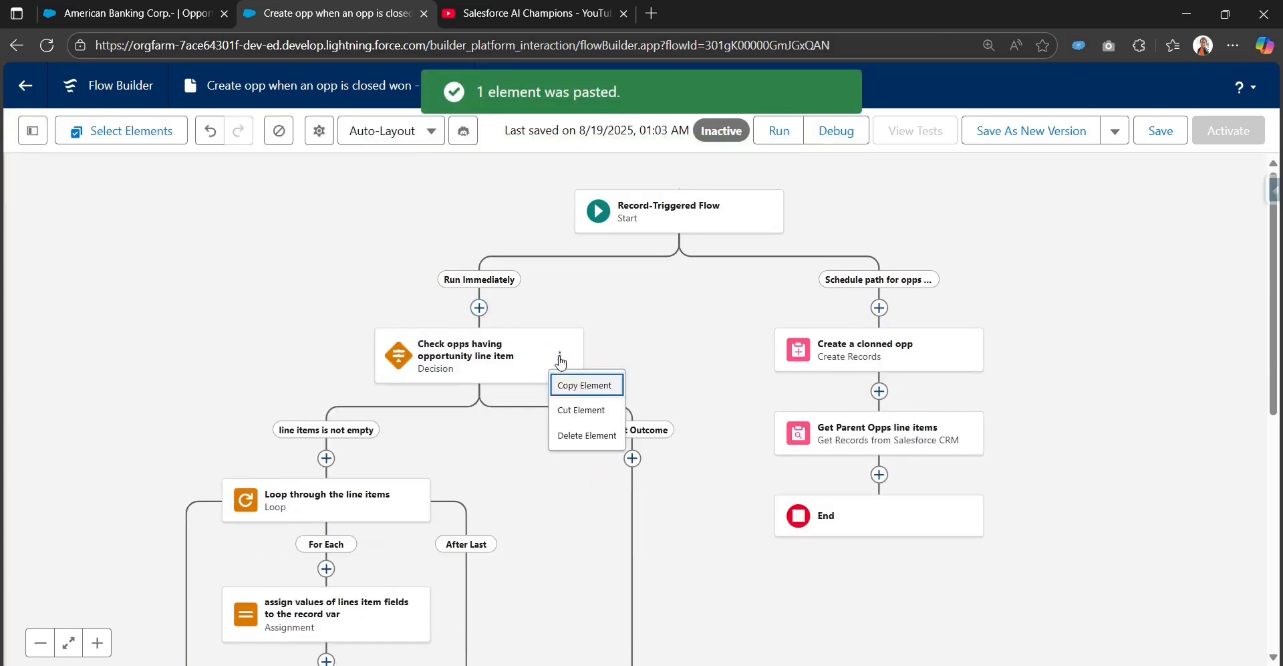
Step: Move the Check opps having opportunity line item decision, with all its paths, onto the scheduled path after Get Parent Opps line items
{"action": "left_click", "coordinate": [561, 357]}
{"action": "left_click", "coordinate": [573, 410]}
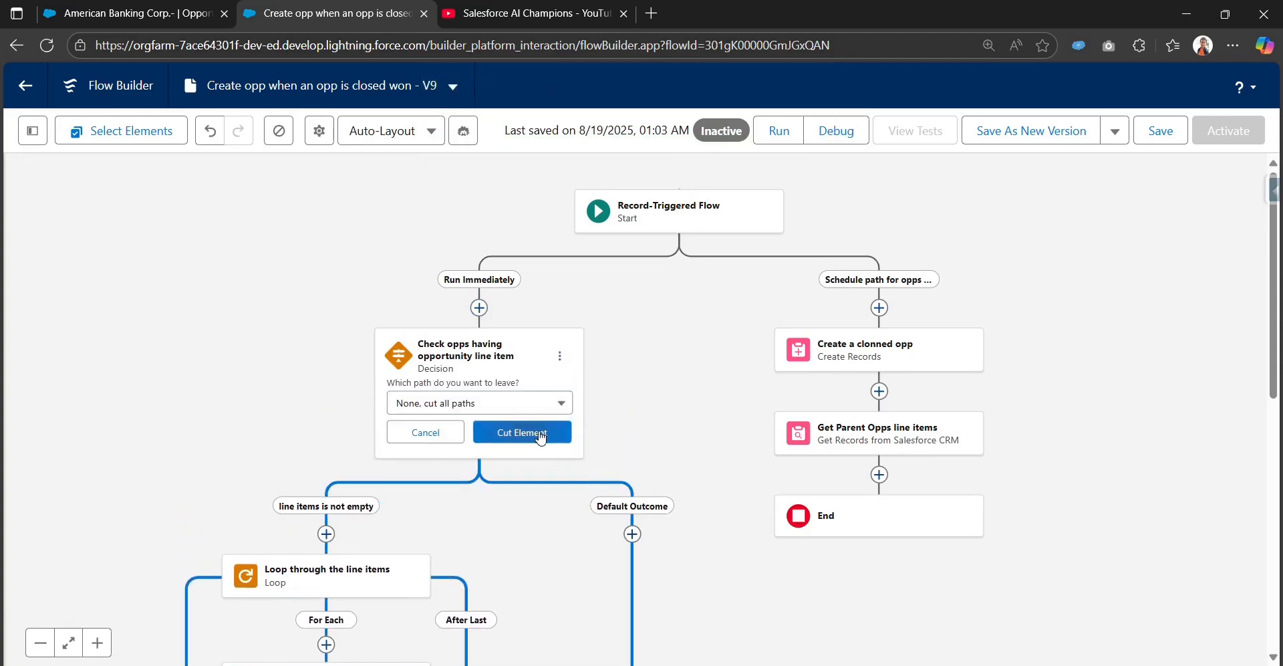
{"action": "left_click", "coordinate": [541, 432]}
{"action": "scroll", "coordinate": [702, 401], "scroll_direction": "down", "scroll_amount": 2}
{"action": "left_click", "coordinate": [849, 365]}
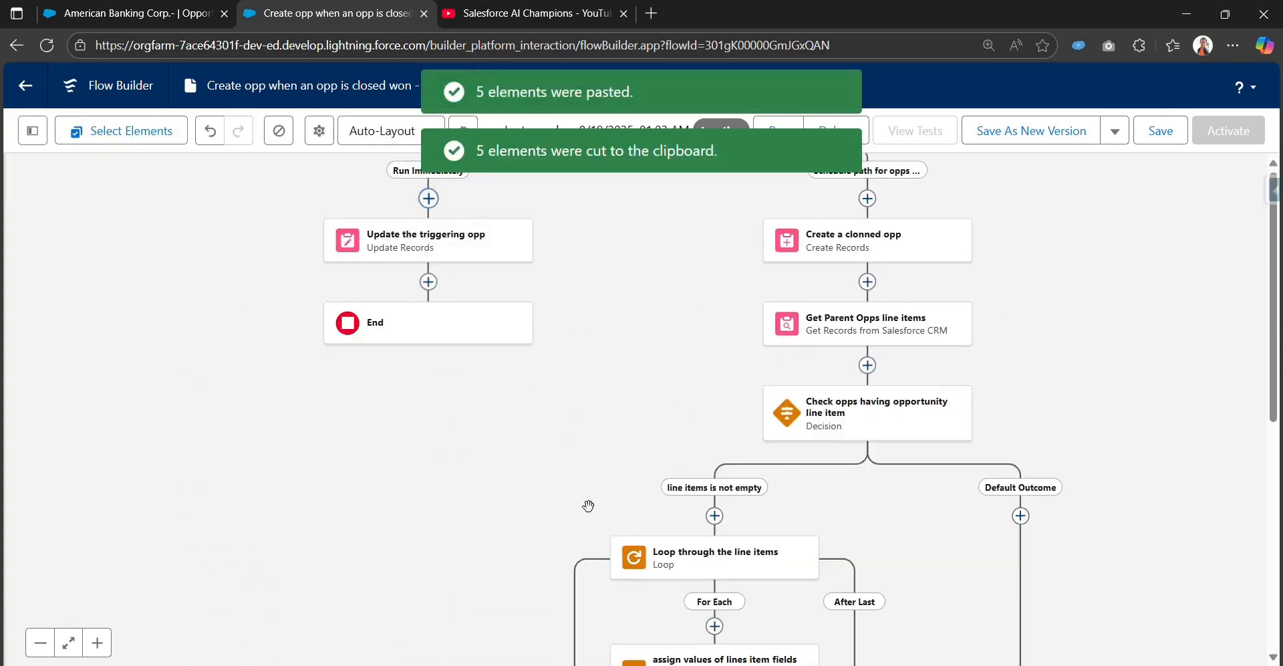
Step: Move the Update the triggering opp element to the end of the scheduled path and save the flow
{"action": "left_click", "coordinate": [497, 252]}
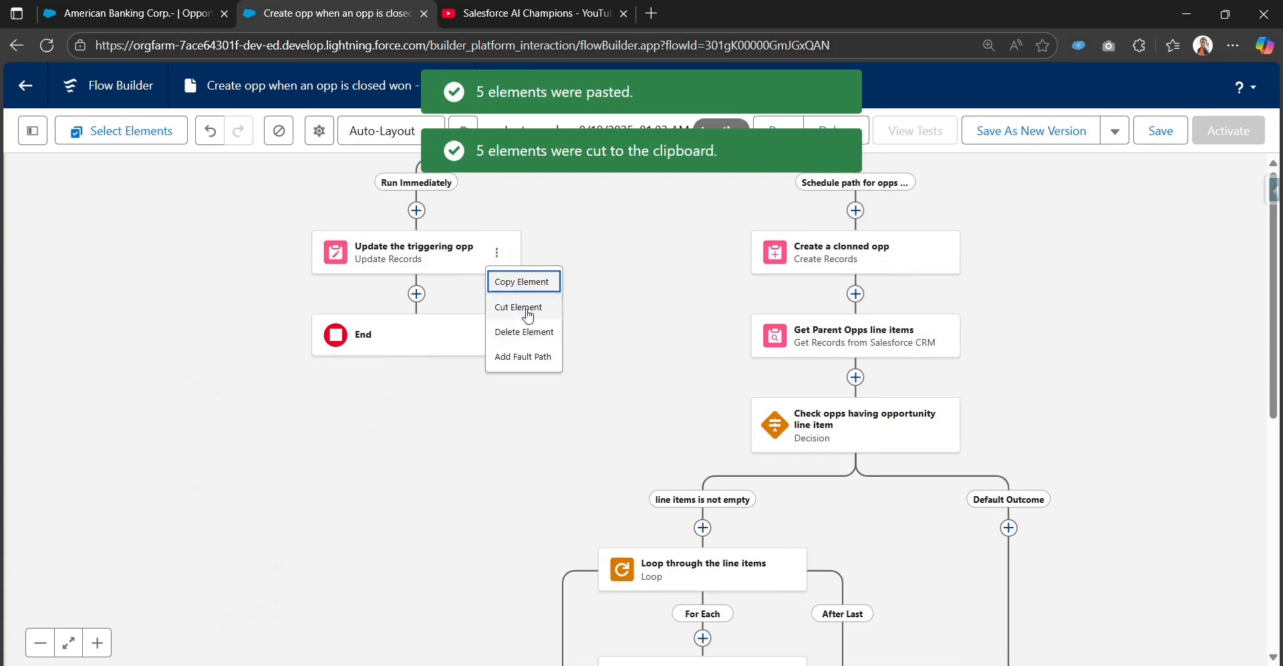
{"action": "left_click", "coordinate": [525, 308]}
{"action": "scroll", "coordinate": [573, 479], "scroll_direction": "down", "scroll_amount": 5}
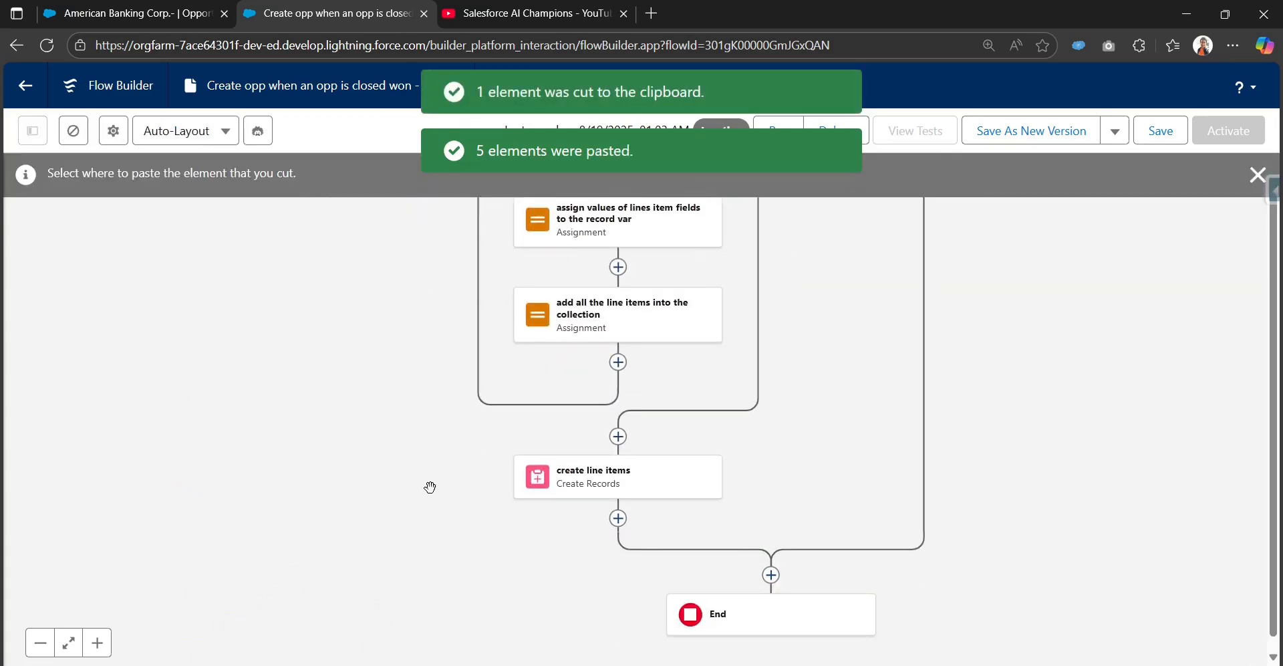
{"action": "scroll", "coordinate": [499, 484], "scroll_direction": "down", "scroll_amount": 2}
{"action": "left_click", "coordinate": [732, 466]}
{"action": "left_click_drag", "start_coordinate": [930, 321], "coordinate": [989, 510]}
{"action": "left_click", "coordinate": [1157, 139]}
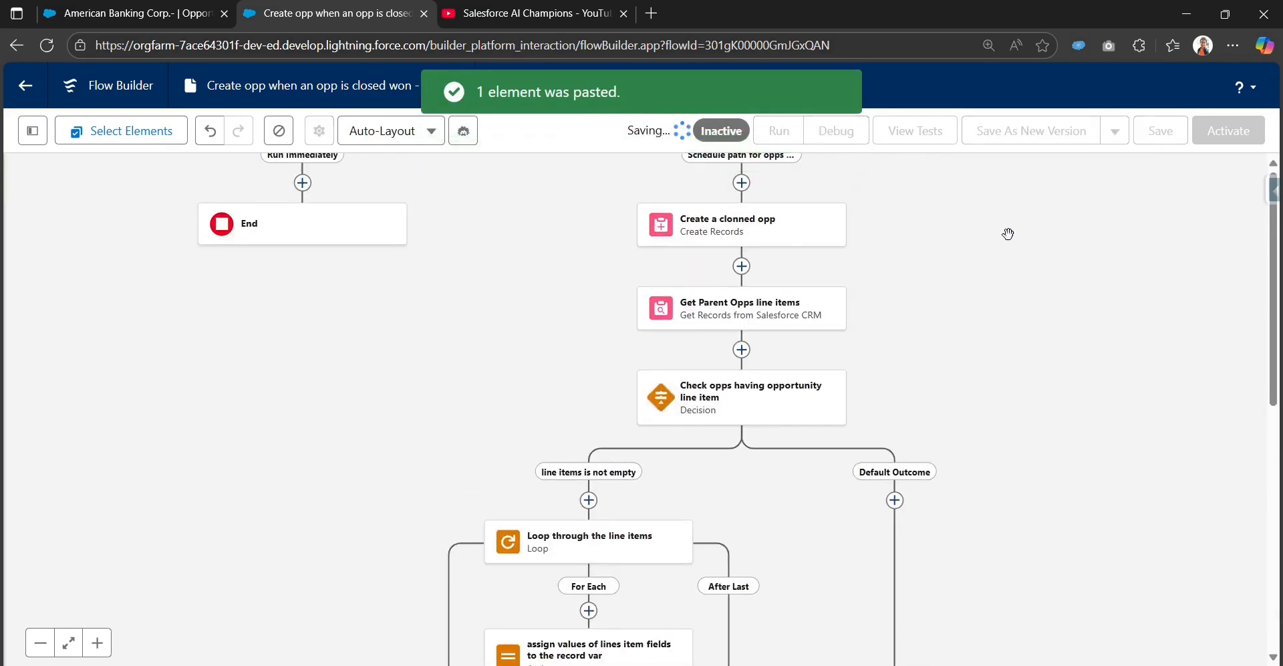
Step: Activate the flow
{"action": "left_click_drag", "start_coordinate": [1017, 239], "coordinate": [1015, 354]}
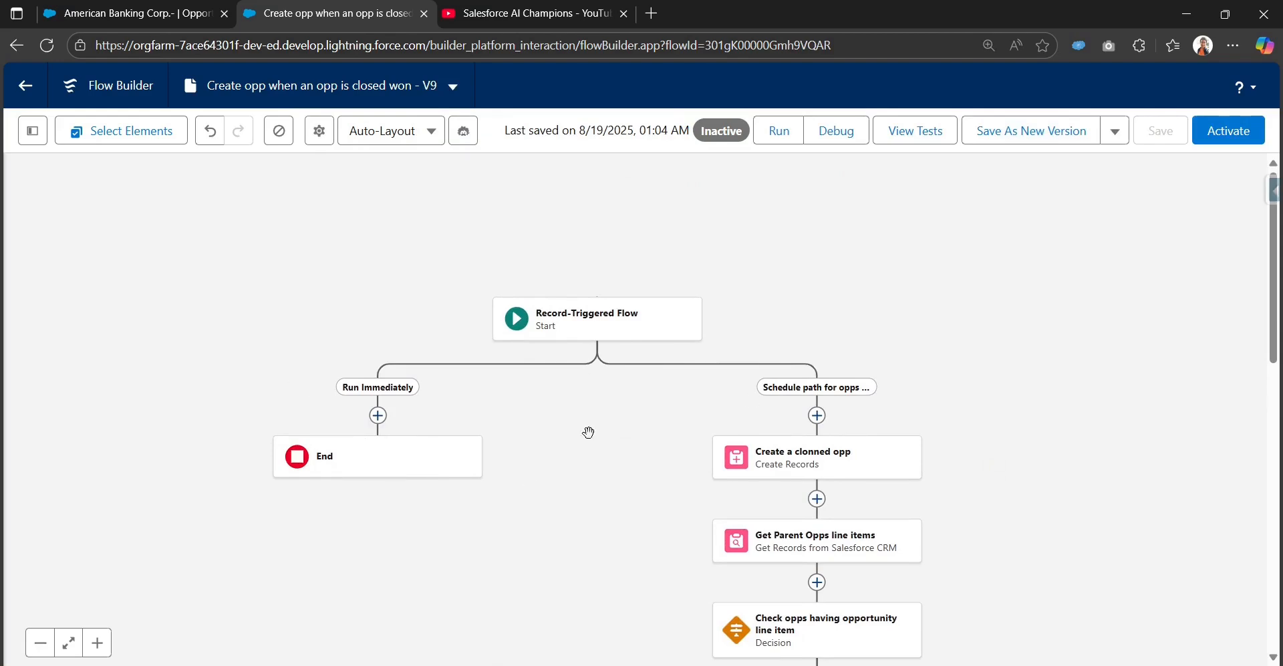
{"action": "left_click_drag", "start_coordinate": [940, 535], "coordinate": [976, 247]}
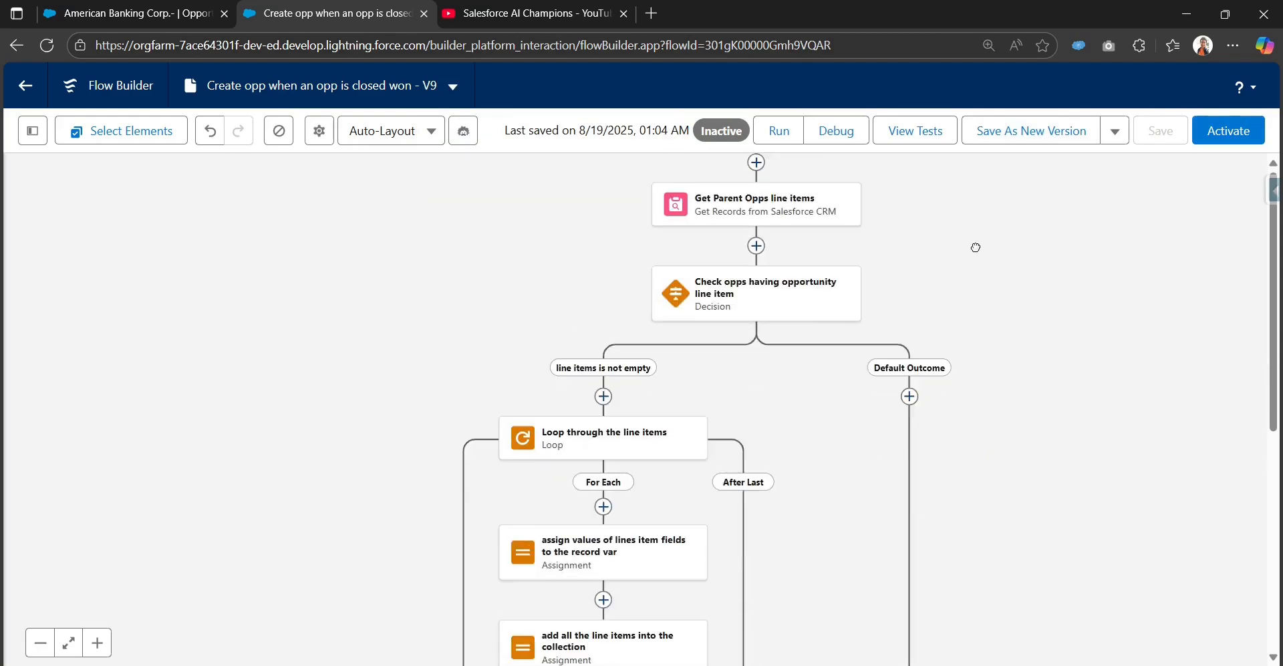
{"action": "left_click_drag", "start_coordinate": [1027, 509], "coordinate": [1077, 601]}
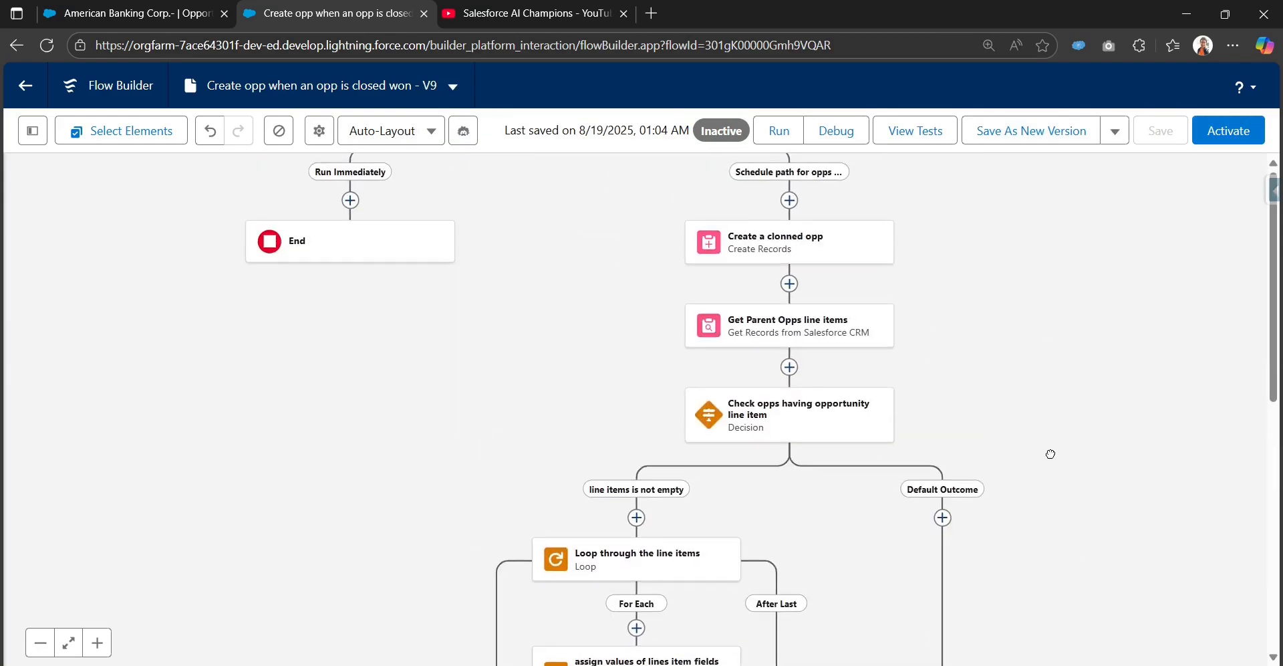
{"action": "left_click", "coordinate": [1228, 132]}
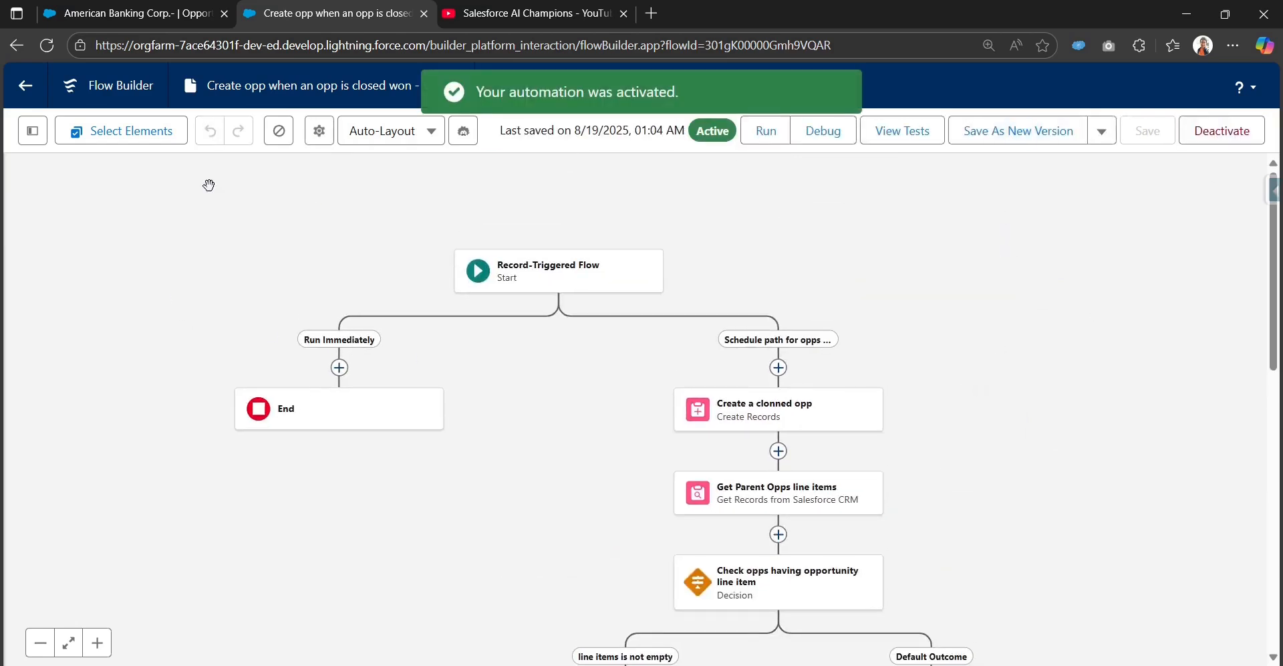
Step: Switch to the American Banking Corp. opportunity record and reload it on its Details tab
{"action": "left_click", "coordinate": [529, 286]}
{"action": "left_click", "coordinate": [195, 12]}
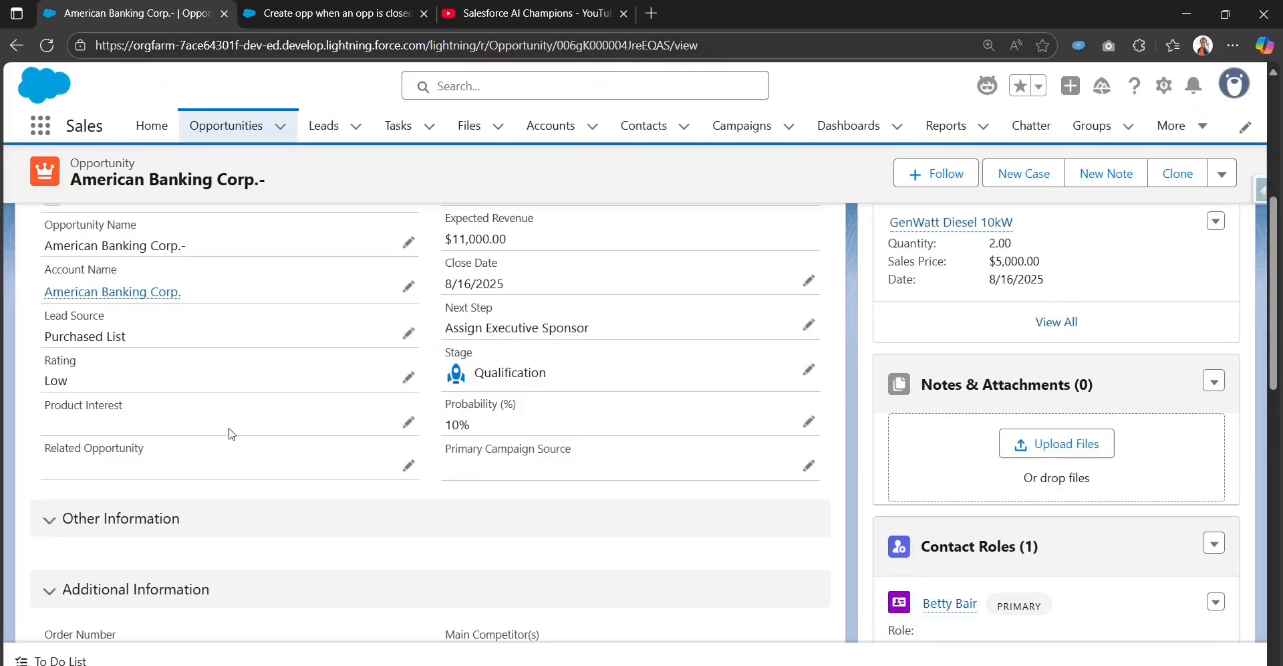
{"action": "scroll", "coordinate": [348, 462], "scroll_direction": "up", "scroll_amount": 5}
{"action": "scroll", "coordinate": [392, 461], "scroll_direction": "down", "scroll_amount": 1}
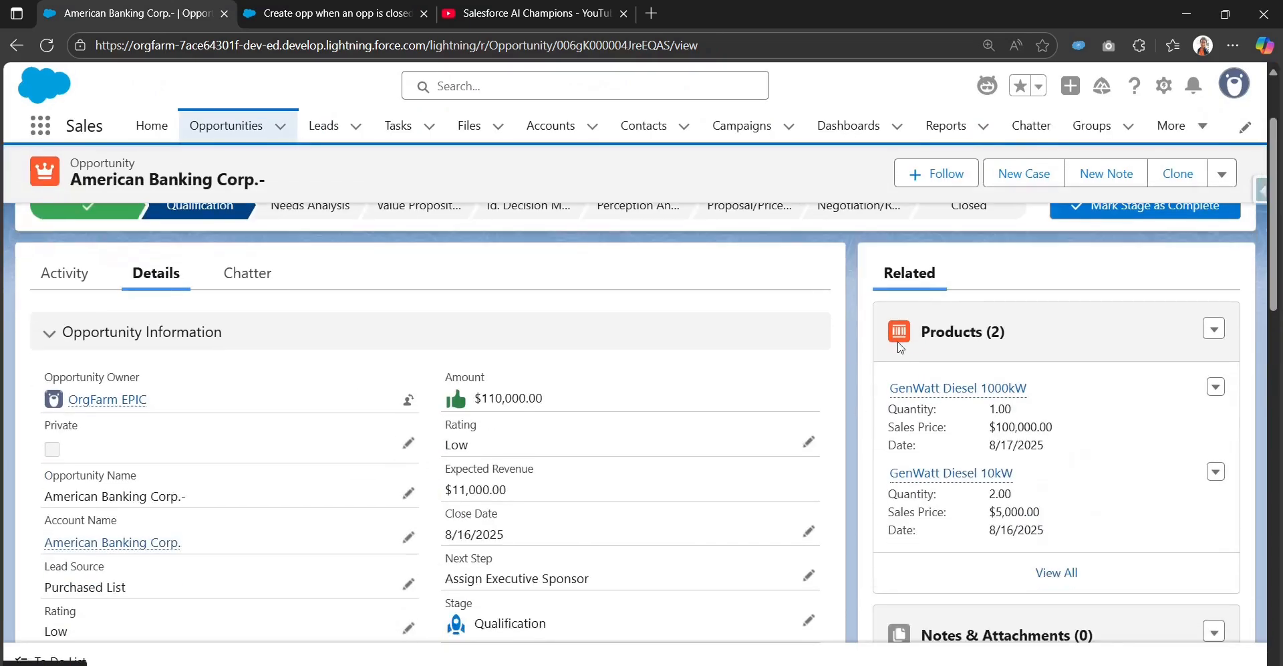
{"action": "scroll", "coordinate": [936, 364], "scroll_direction": "down", "scroll_amount": 2}
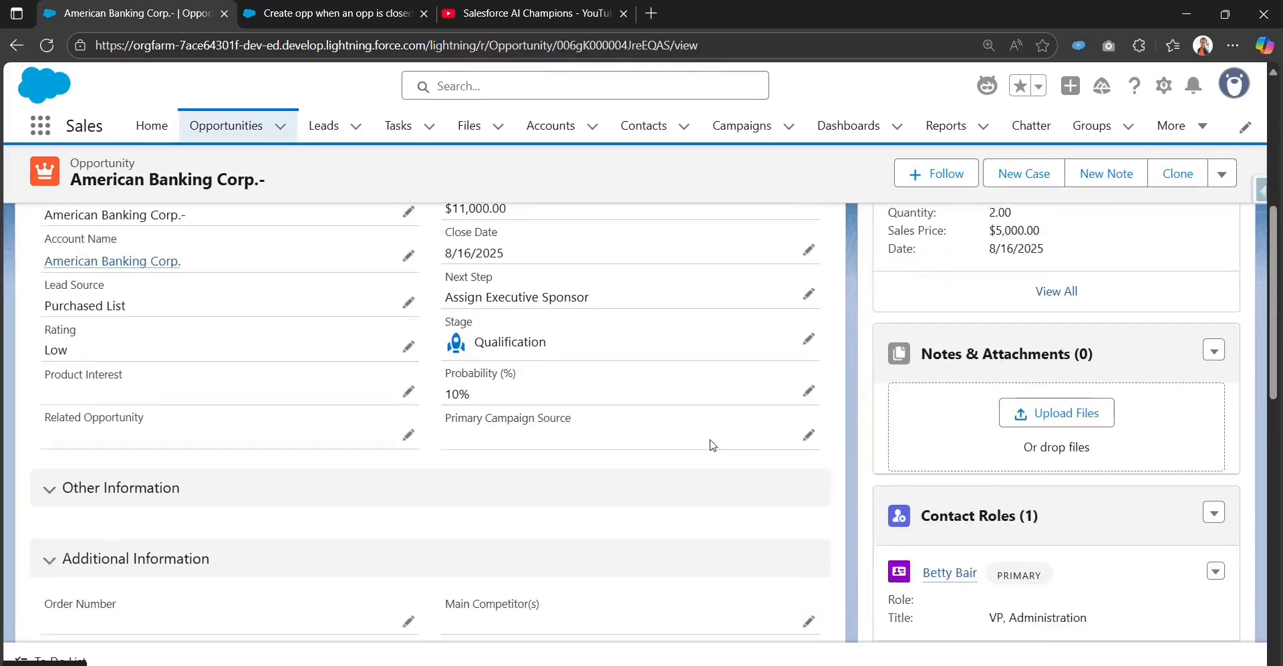
{"action": "left_click", "coordinate": [47, 45]}
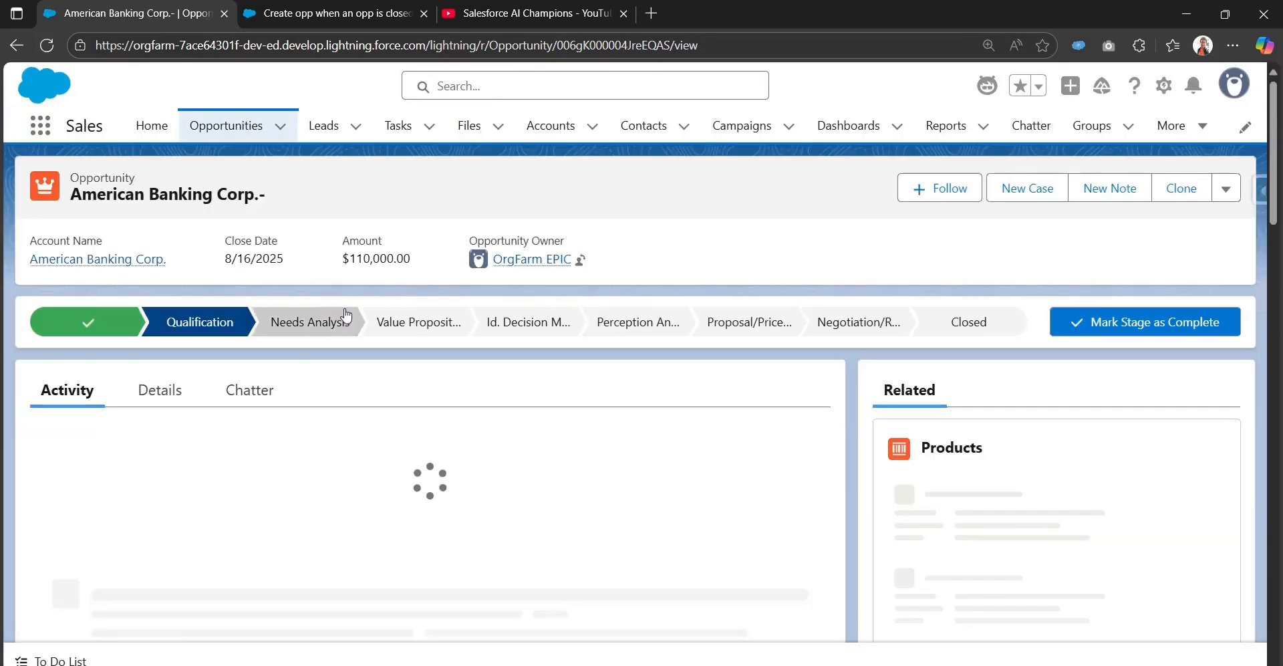
{"action": "left_click", "coordinate": [159, 393]}
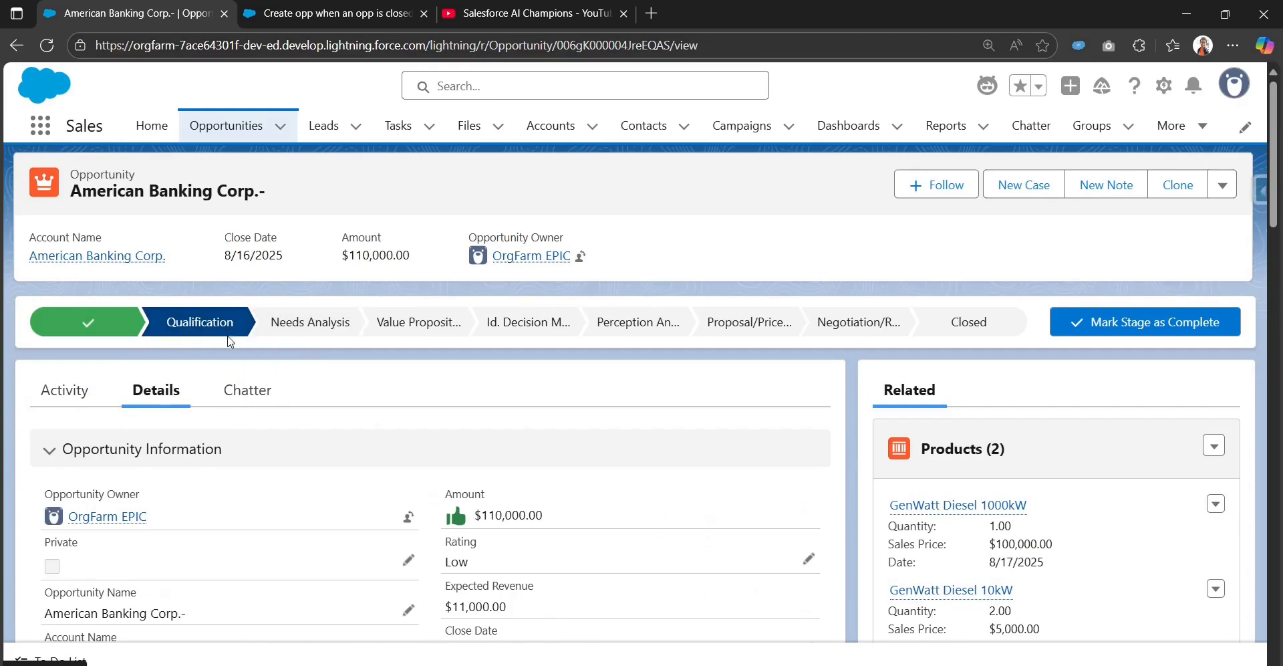
Step: Examine the opportunity's details, including the Related Opportunity field
{"action": "scroll", "coordinate": [952, 319], "scroll_direction": "down", "scroll_amount": 3}
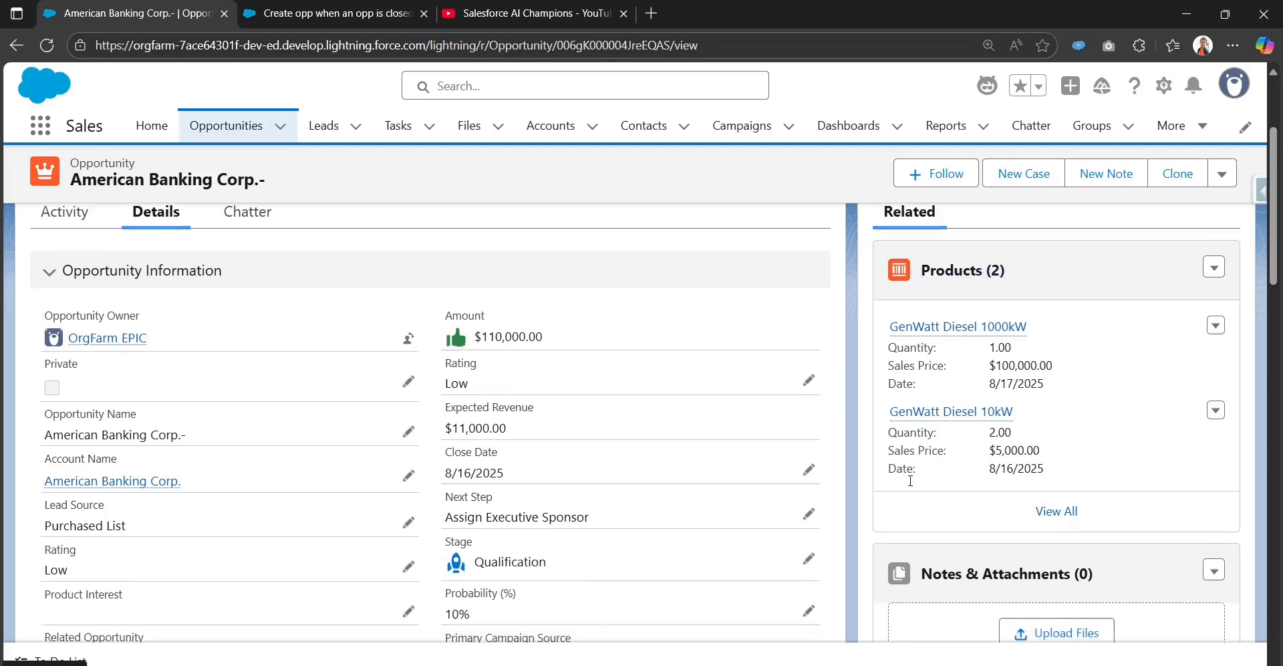
{"action": "scroll", "coordinate": [442, 514], "scroll_direction": "down", "scroll_amount": 3}
{"action": "scroll", "coordinate": [443, 515], "scroll_direction": "down", "scroll_amount": 7}
{"action": "scroll", "coordinate": [444, 510], "scroll_direction": "up", "scroll_amount": 5}
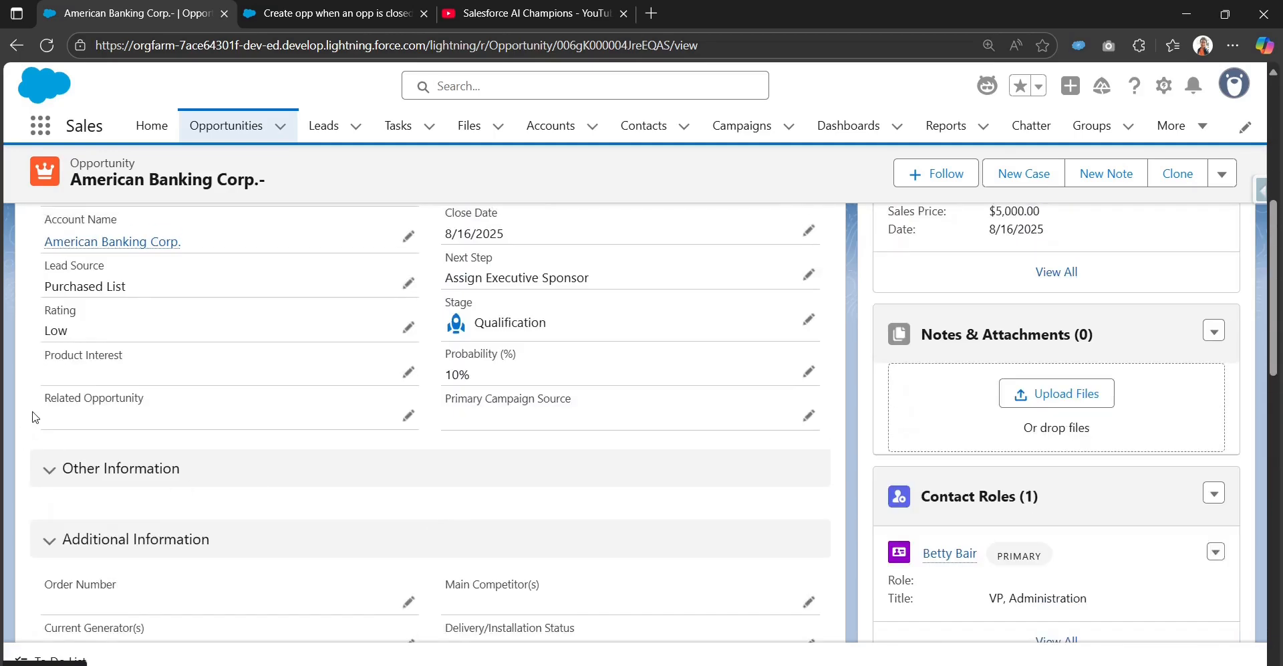
{"action": "left_click_drag", "start_coordinate": [47, 399], "coordinate": [151, 400]}
{"action": "scroll", "coordinate": [404, 428], "scroll_direction": "up", "scroll_amount": 5}
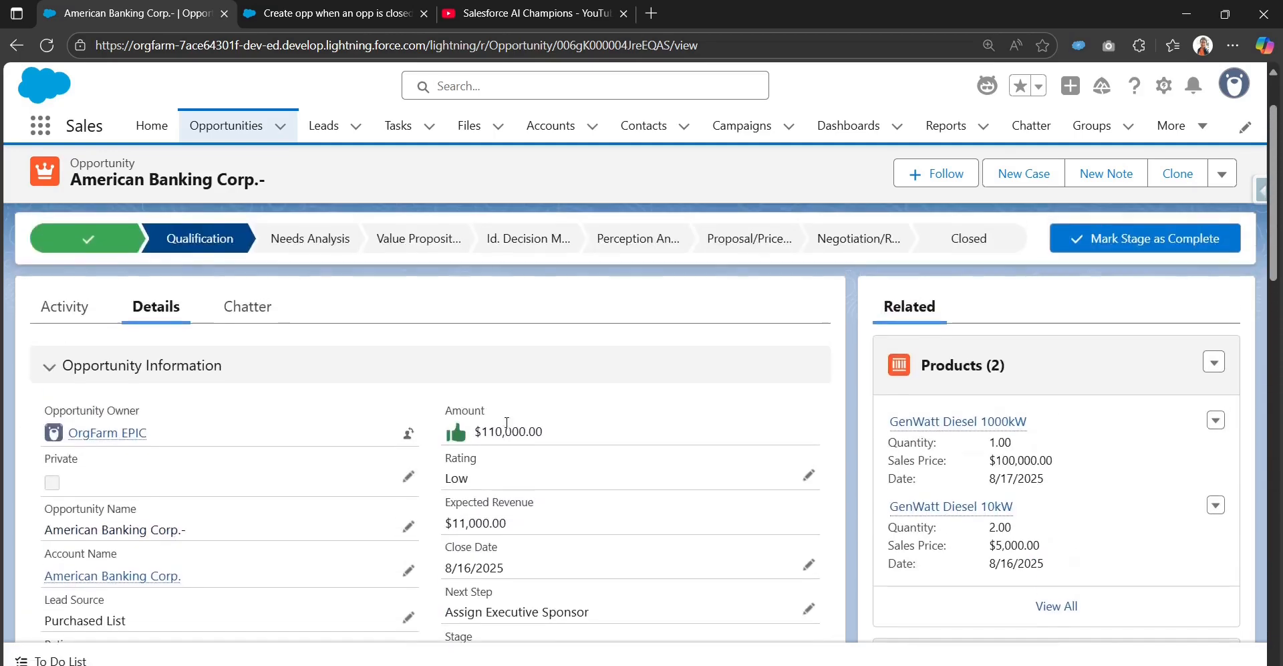
Step: Mark the opportunity's stage as Closed Won
{"action": "left_click", "coordinate": [992, 322]}
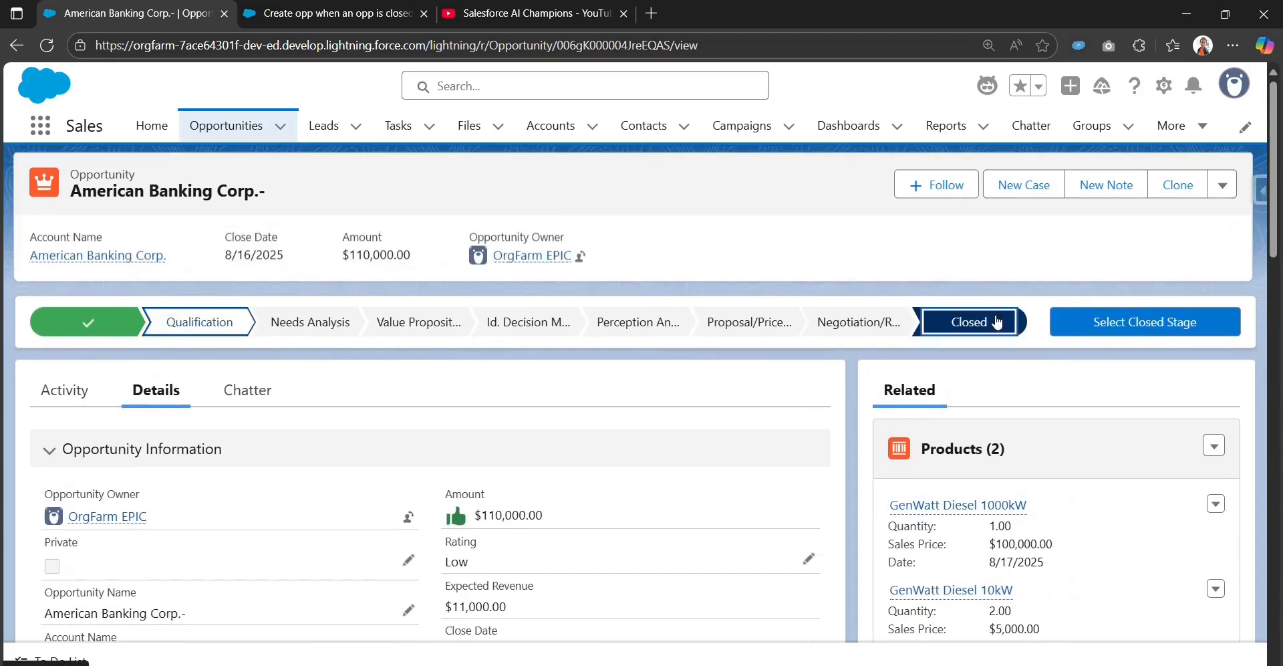
{"action": "left_click", "coordinate": [1109, 324]}
{"action": "left_click", "coordinate": [793, 369]}
{"action": "left_click", "coordinate": [793, 369]}
{"action": "left_click", "coordinate": [900, 442]}
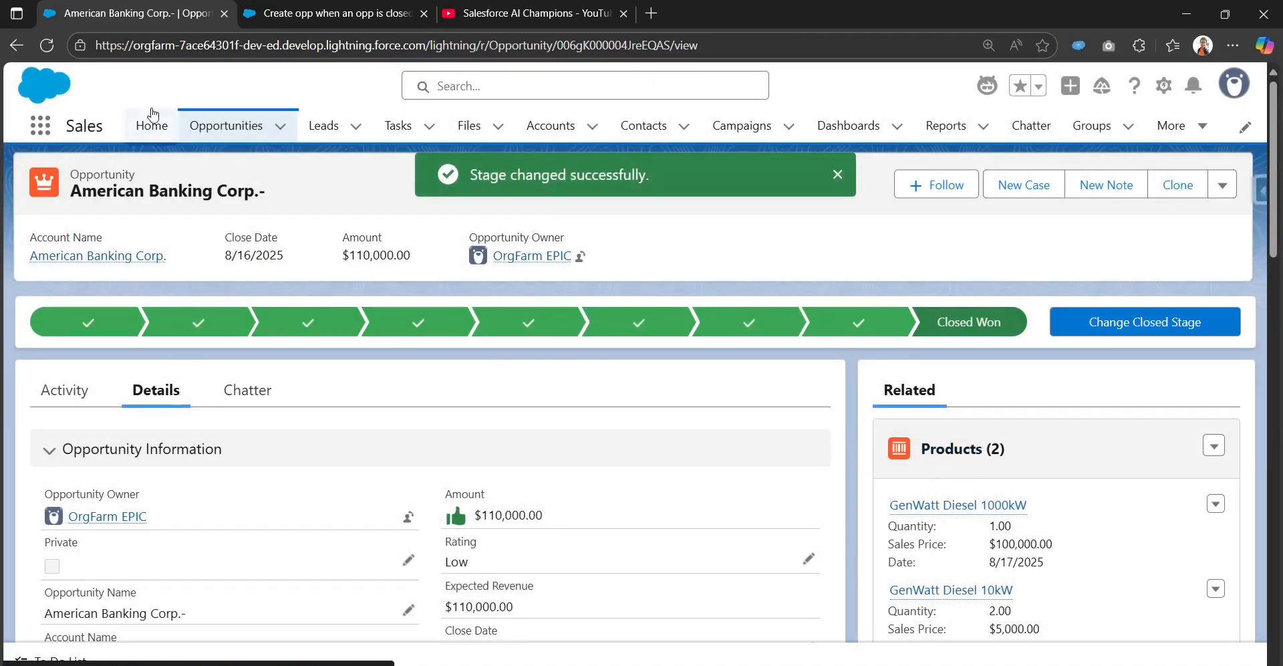
Step: Reload the opportunity and check its Related Opportunity field on the Details tab
{"action": "left_click", "coordinate": [45, 48]}
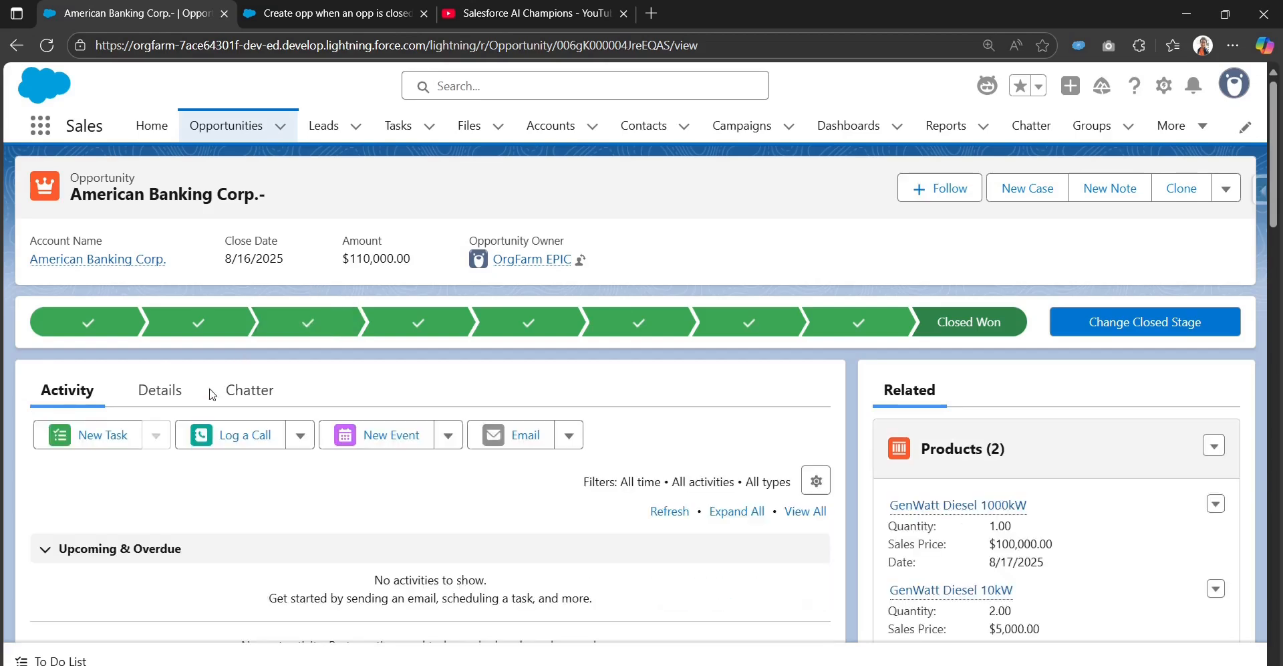
{"action": "left_click", "coordinate": [159, 391]}
{"action": "scroll", "coordinate": [46, 398], "scroll_direction": "down", "scroll_amount": 5}
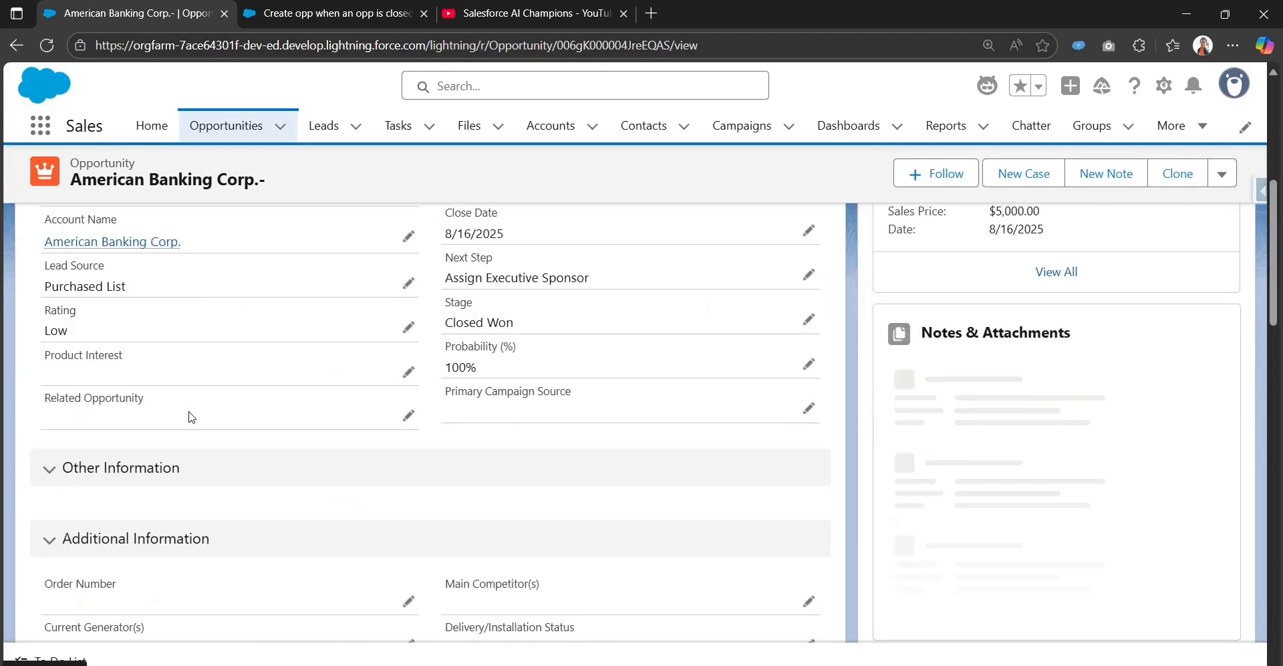
{"action": "left_click_drag", "start_coordinate": [46, 398], "coordinate": [149, 406]}
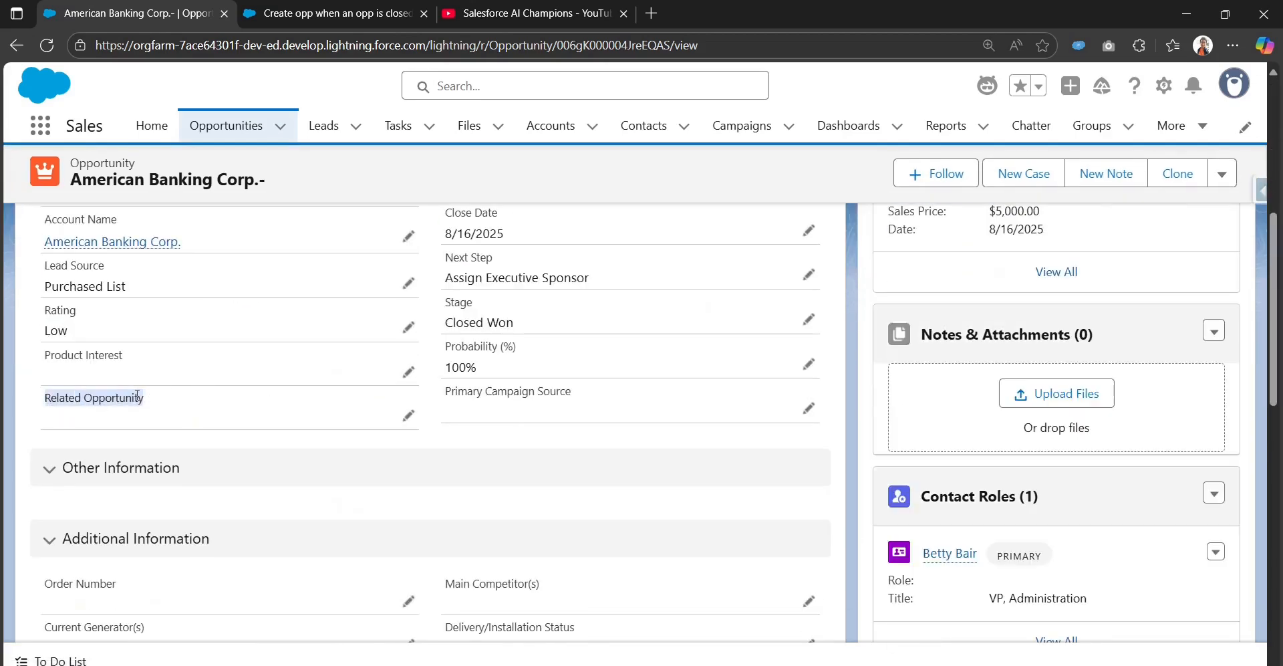
{"action": "scroll", "coordinate": [599, 441], "scroll_direction": "up", "scroll_amount": 6}
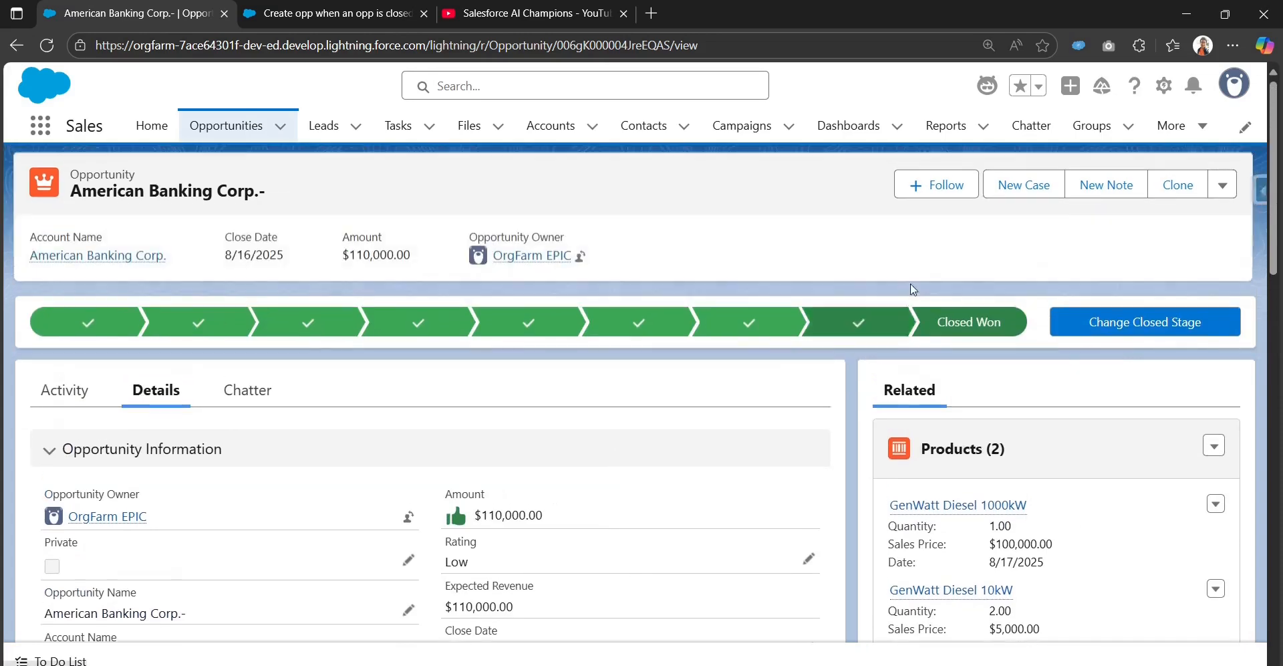
Step: Open Setup, find Time-Based Automations through Quick Find with "time", and search the pending automation queue
{"action": "left_click", "coordinate": [1165, 86]}
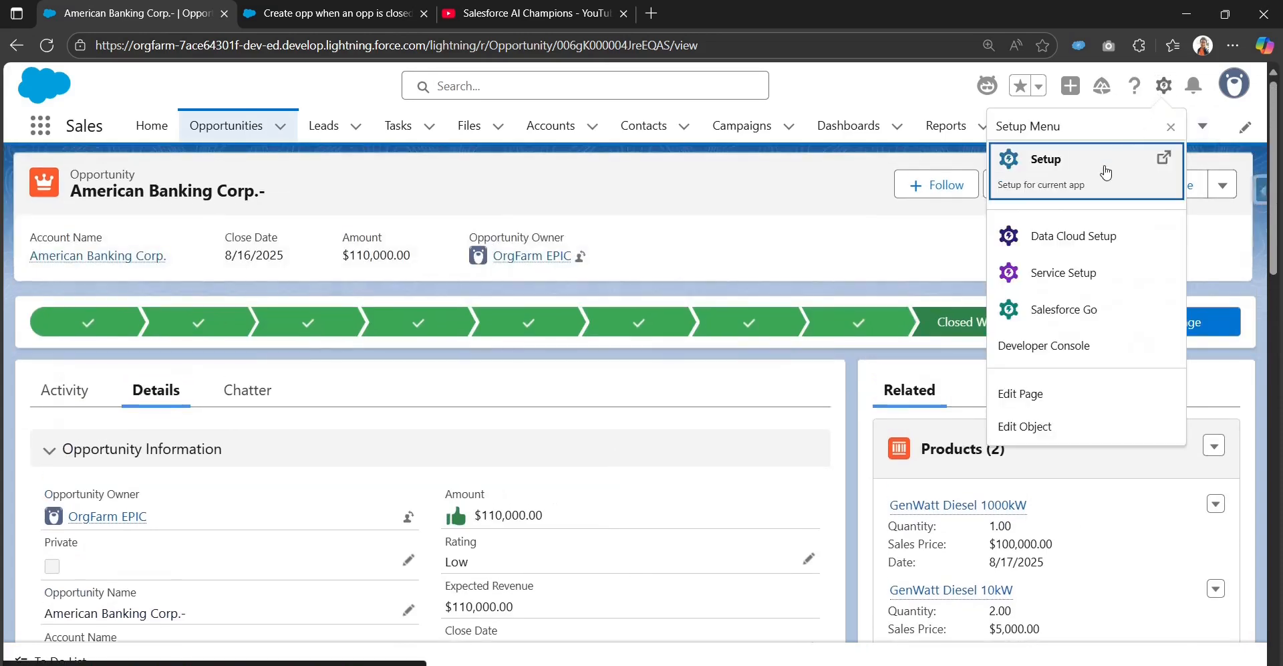
{"action": "left_click", "coordinate": [1108, 171]}
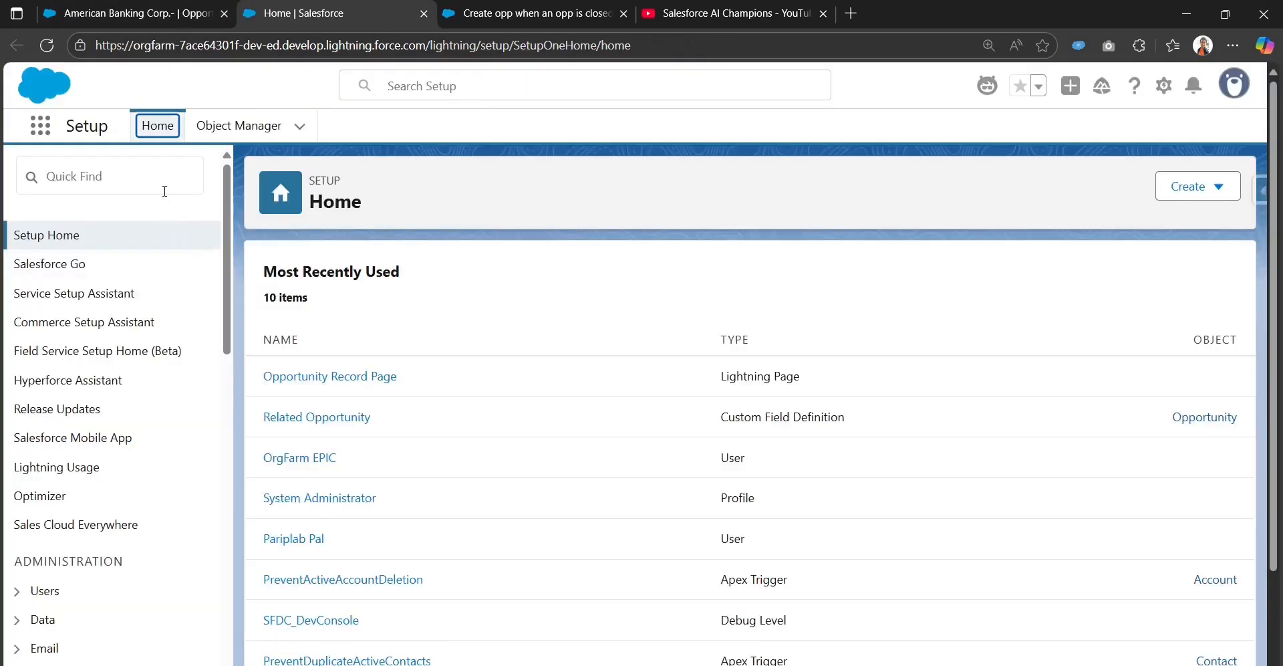
{"action": "left_click", "coordinate": [165, 182]}
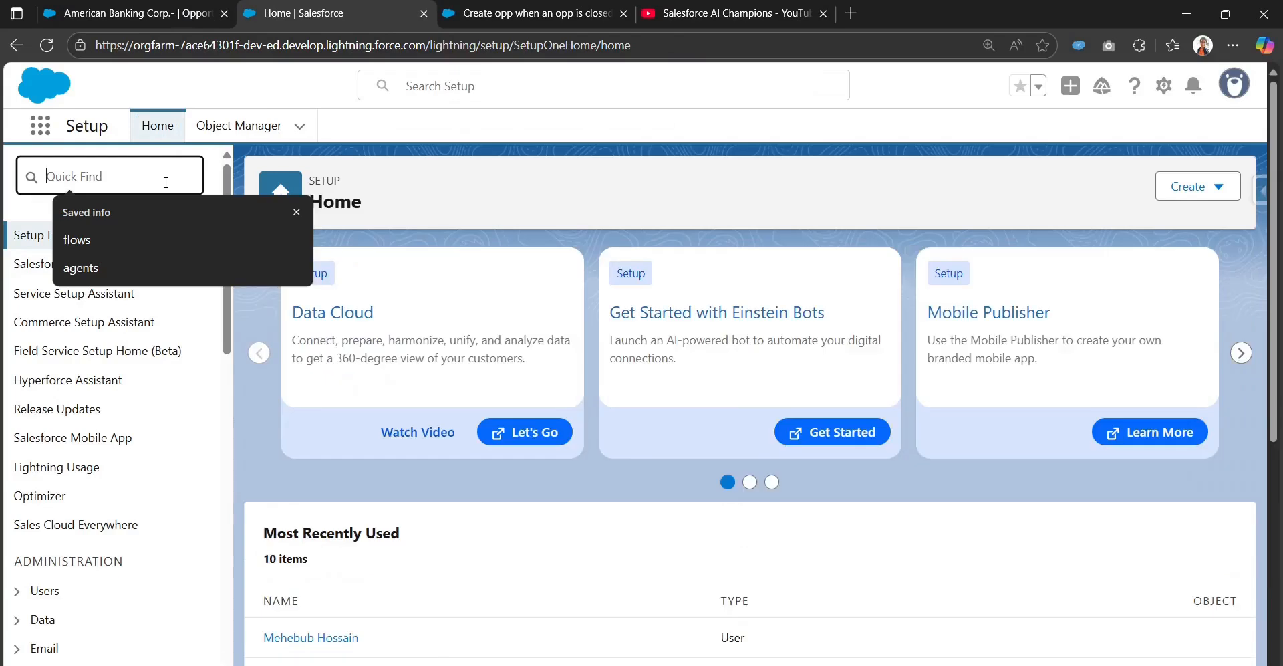
{"action": "type", "text": "tim"}
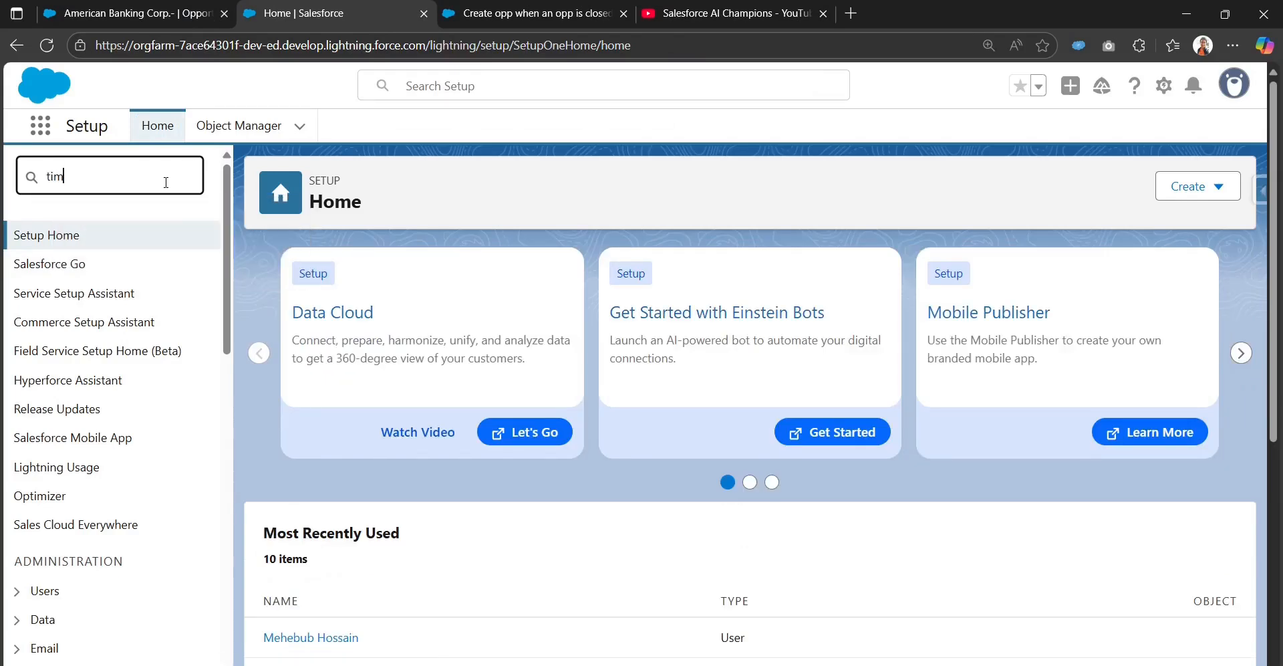
{"action": "type", "text": "e"}
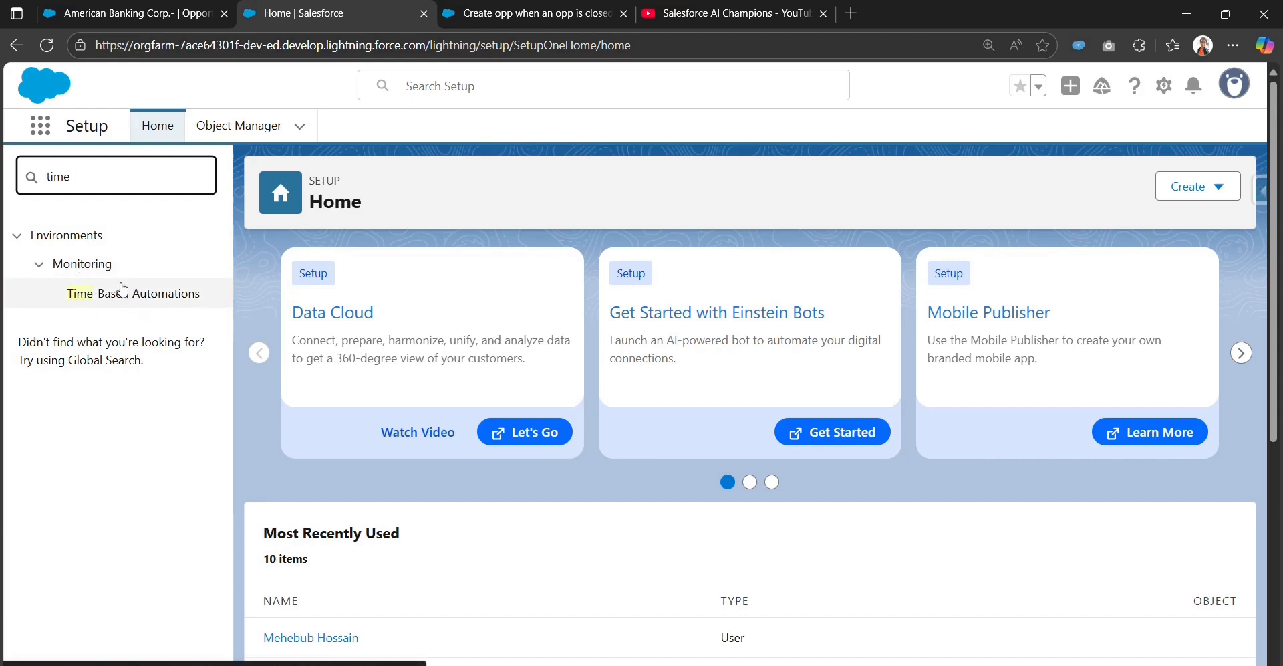
{"action": "left_click", "coordinate": [112, 303]}
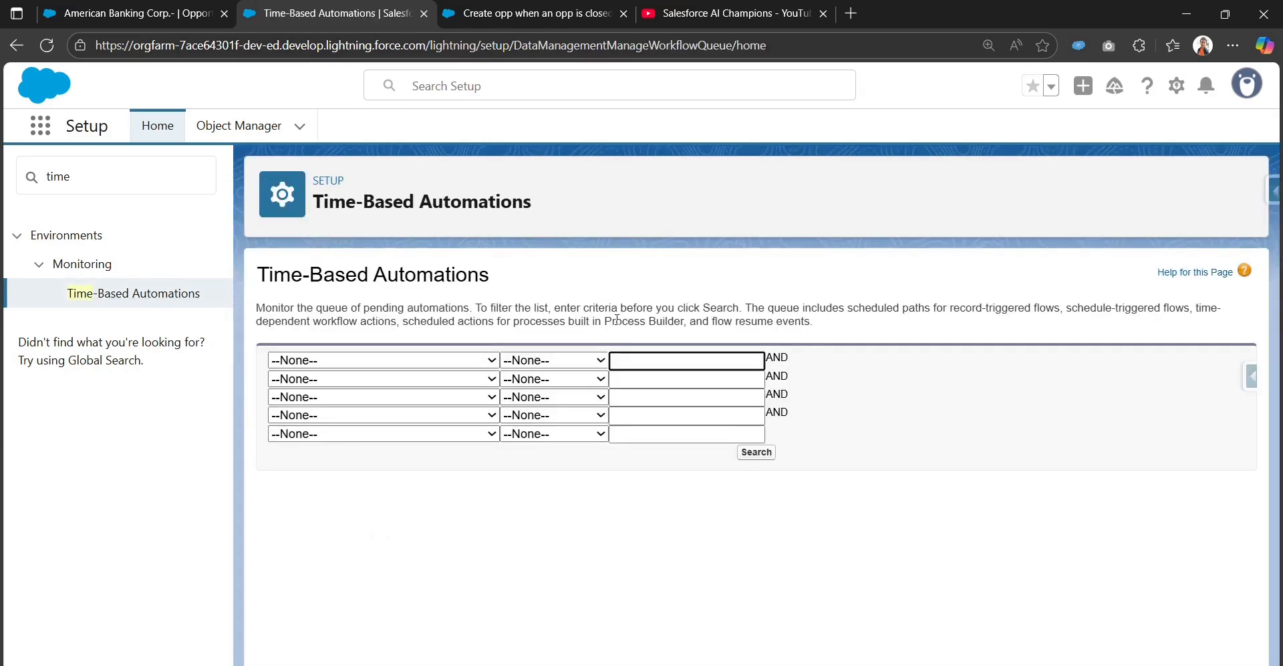
{"action": "left_click", "coordinate": [750, 455]}
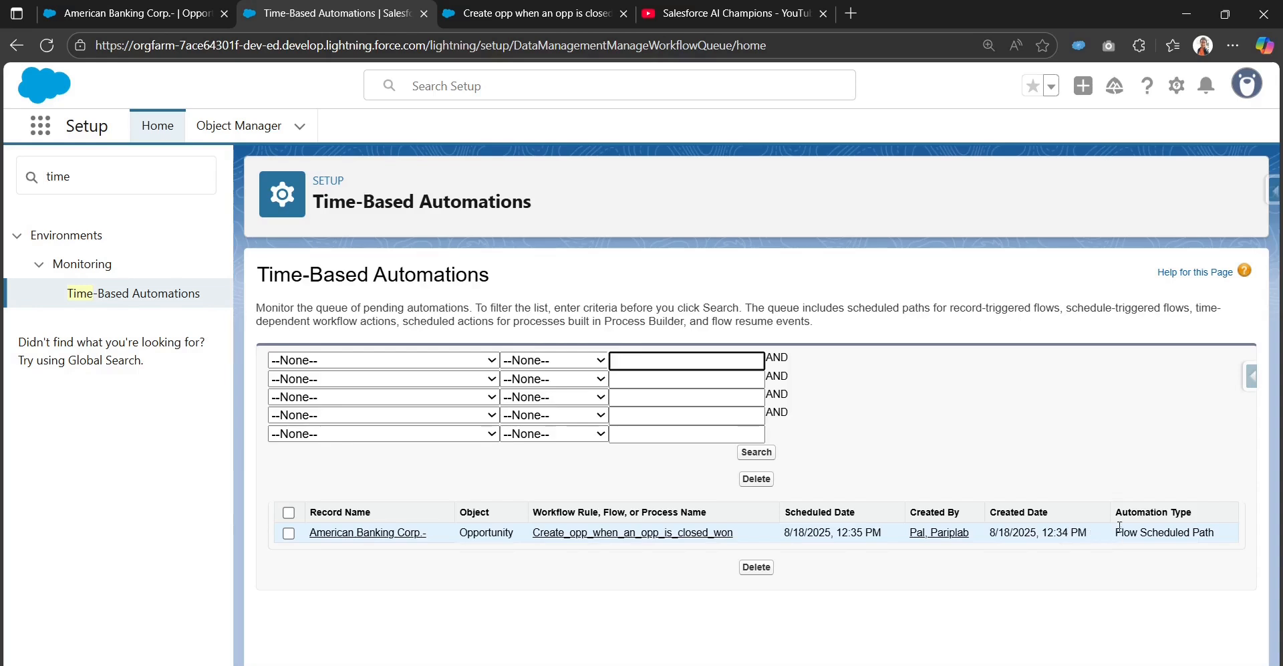
Step: Examine the queued flow scheduled path entry and the page description, then refresh the page and search the queue again
{"action": "left_click_drag", "start_coordinate": [1118, 513], "coordinate": [1180, 512]}
{"action": "left_click_drag", "start_coordinate": [1105, 535], "coordinate": [1221, 536]}
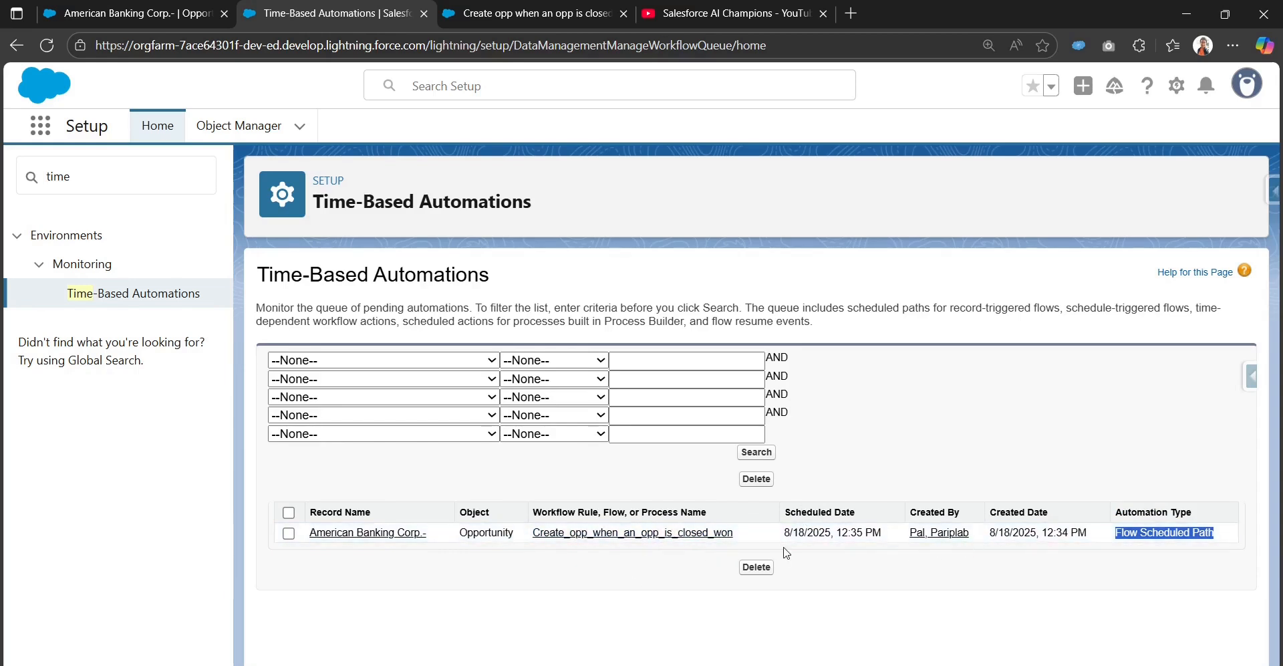
{"action": "left_click", "coordinate": [74, 12]}
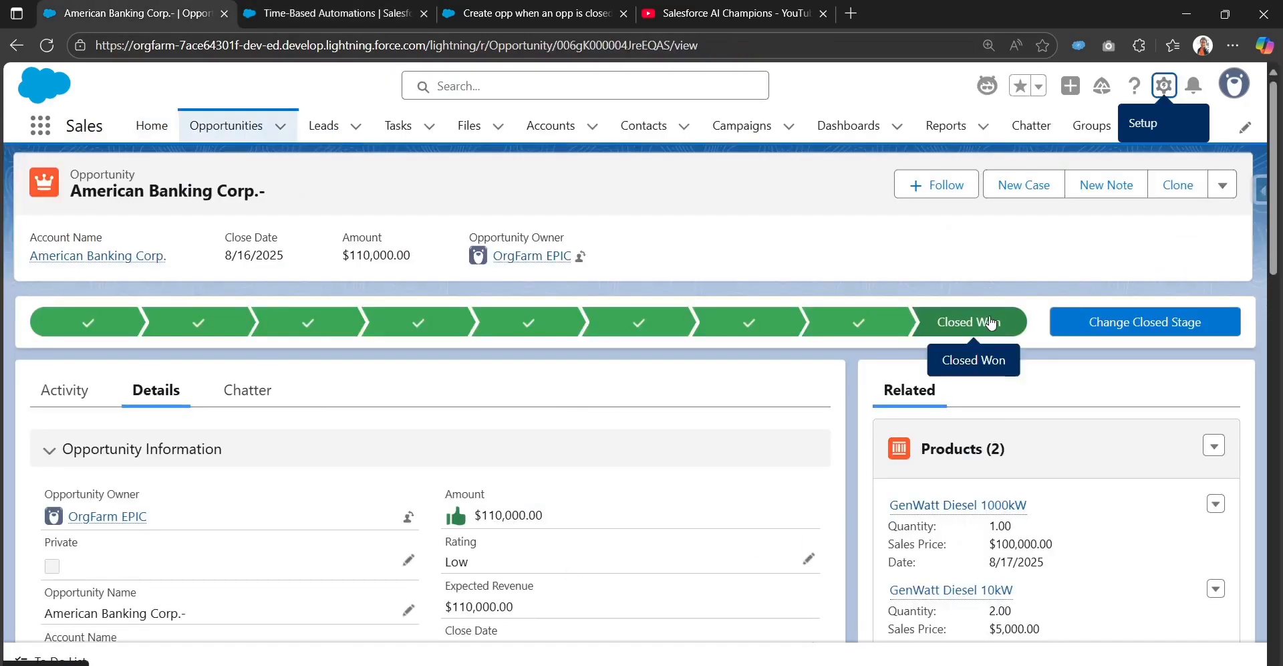
{"action": "left_click", "coordinate": [389, 14]}
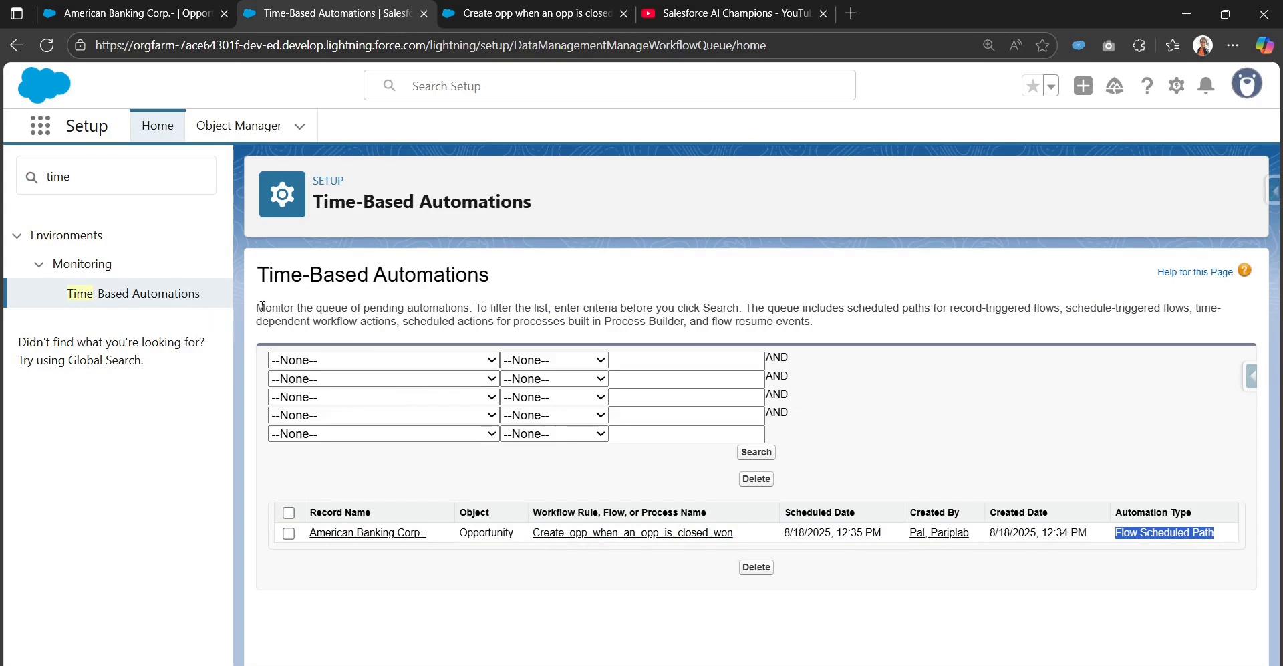
{"action": "left_click_drag", "start_coordinate": [257, 309], "coordinate": [450, 319]}
{"action": "left_click", "coordinate": [507, 323]}
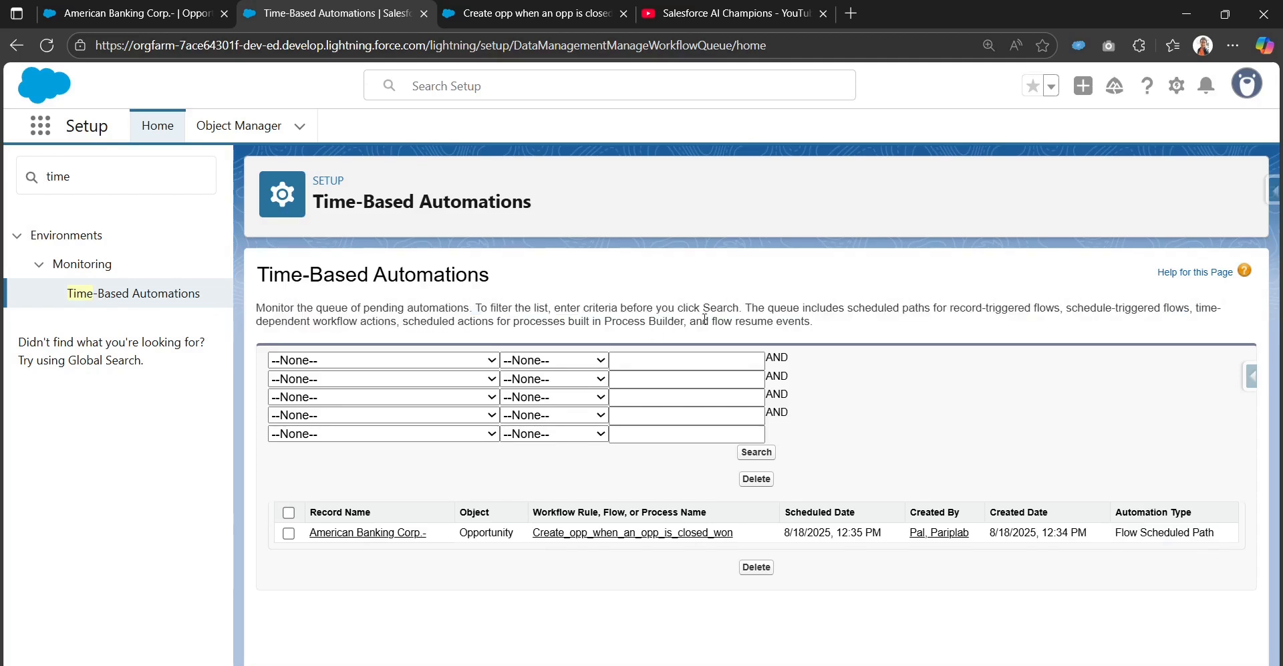
{"action": "left_click", "coordinate": [385, 360]}
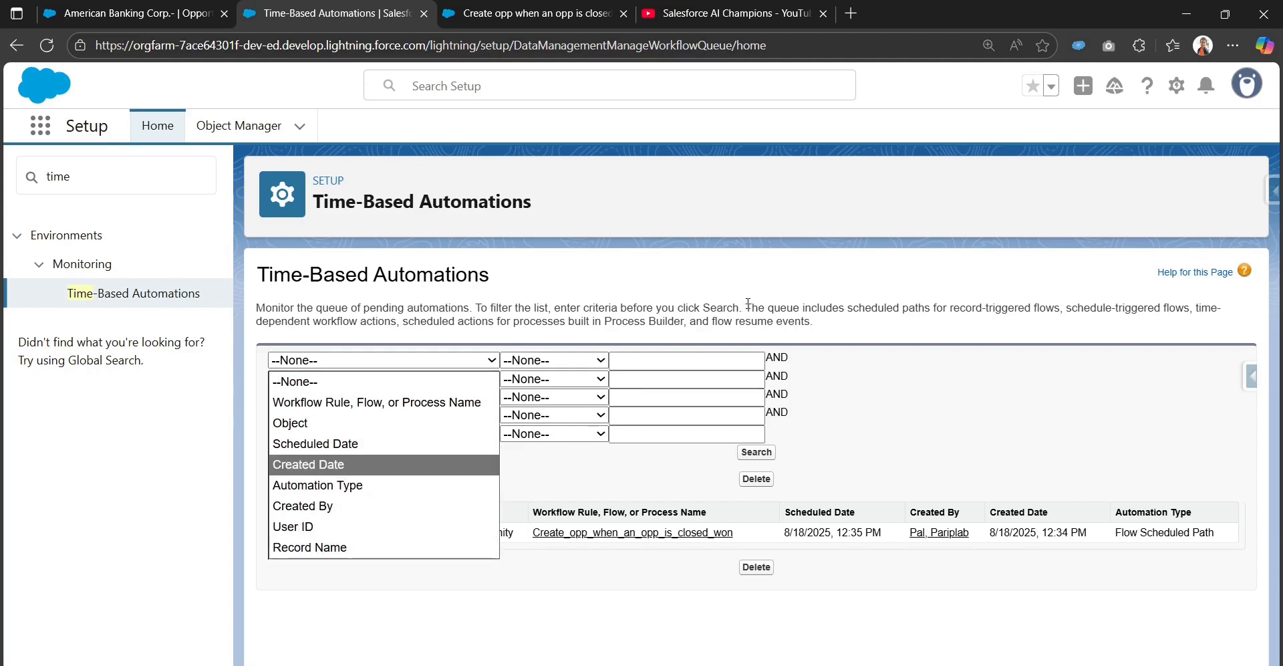
{"action": "left_click_drag", "start_coordinate": [750, 305], "coordinate": [1185, 308]}
{"action": "left_click_drag", "start_coordinate": [269, 322], "coordinate": [401, 322]}
{"action": "left_click_drag", "start_coordinate": [459, 322], "coordinate": [492, 321]}
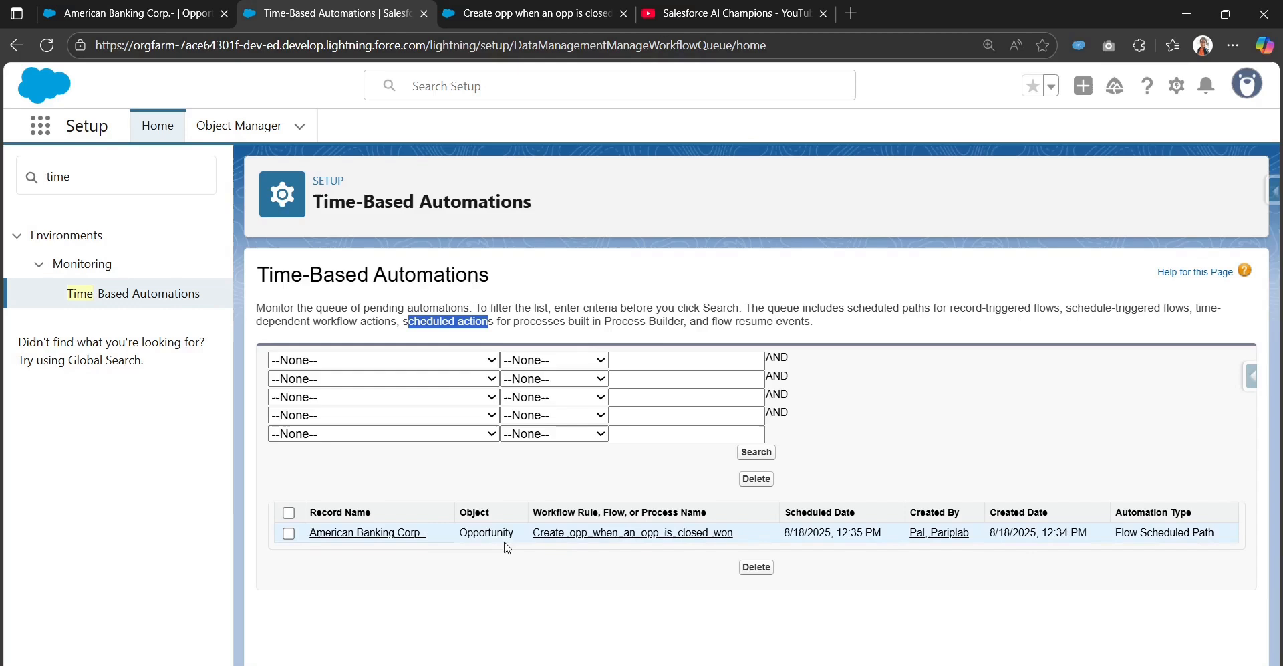
{"action": "left_click", "coordinate": [46, 45]}
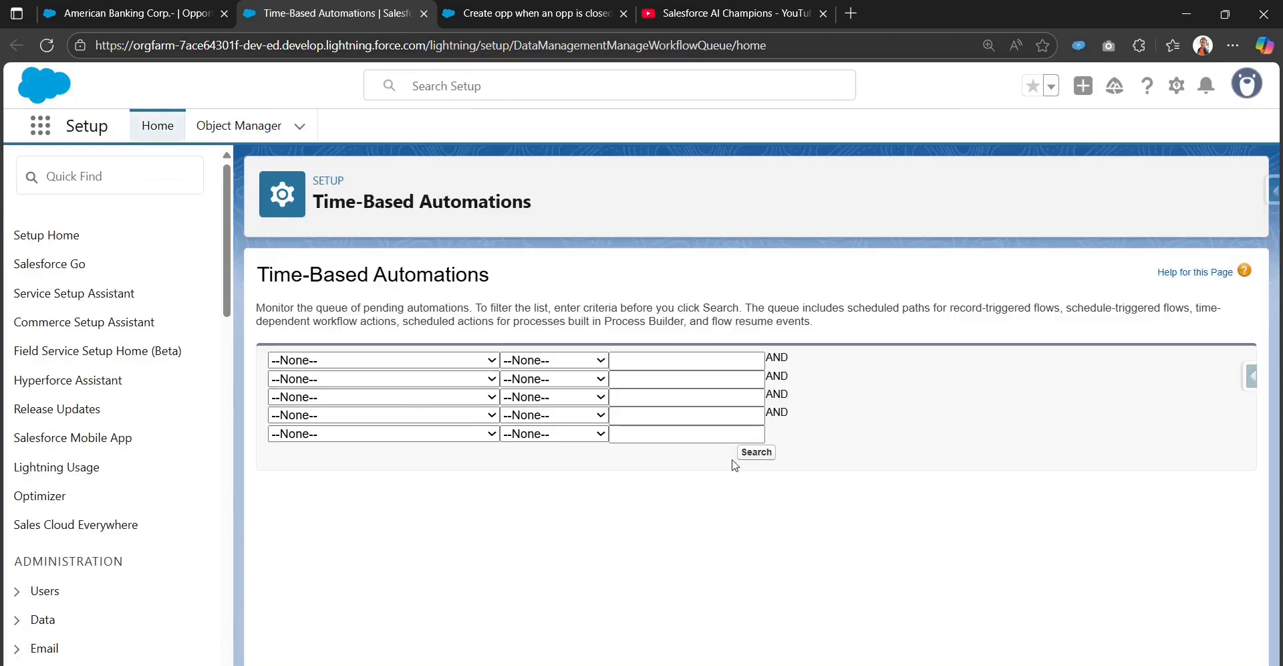
{"action": "left_click", "coordinate": [755, 453]}
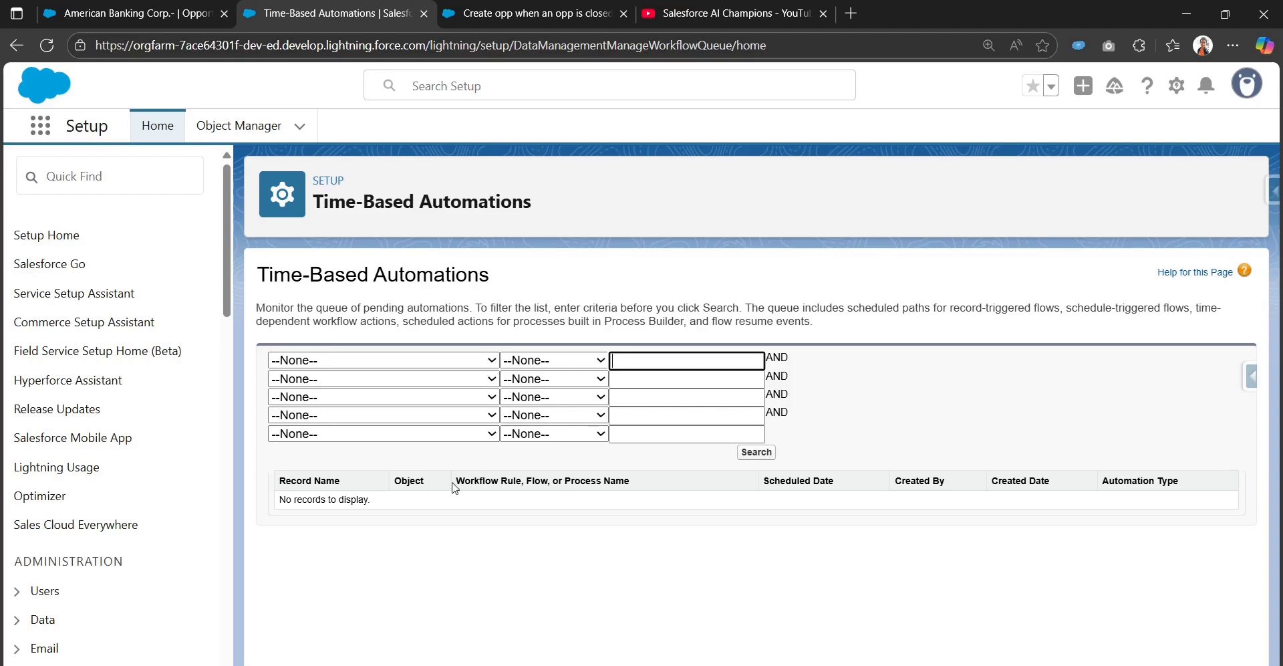
Step: Return to the American Banking Corp. opportunity, refresh it, and inspect the Related Opportunity link on its Details tab
{"action": "left_click", "coordinate": [133, 8]}
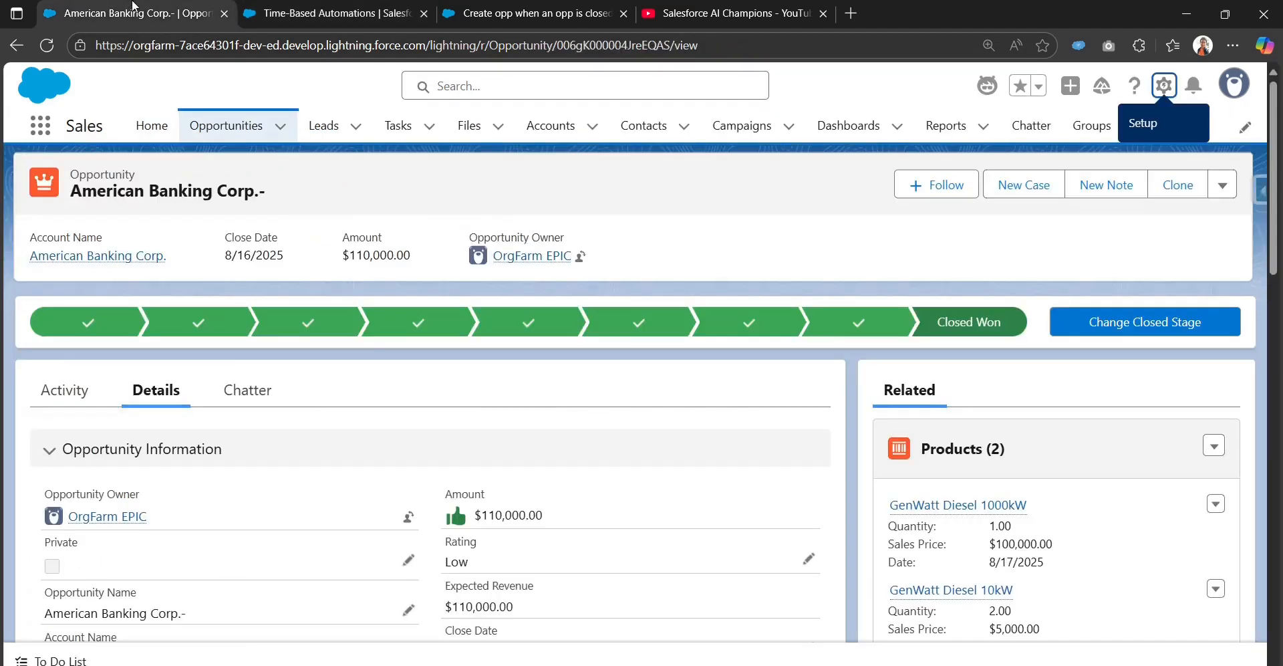
{"action": "scroll", "coordinate": [97, 245], "scroll_direction": "down", "scroll_amount": 3}
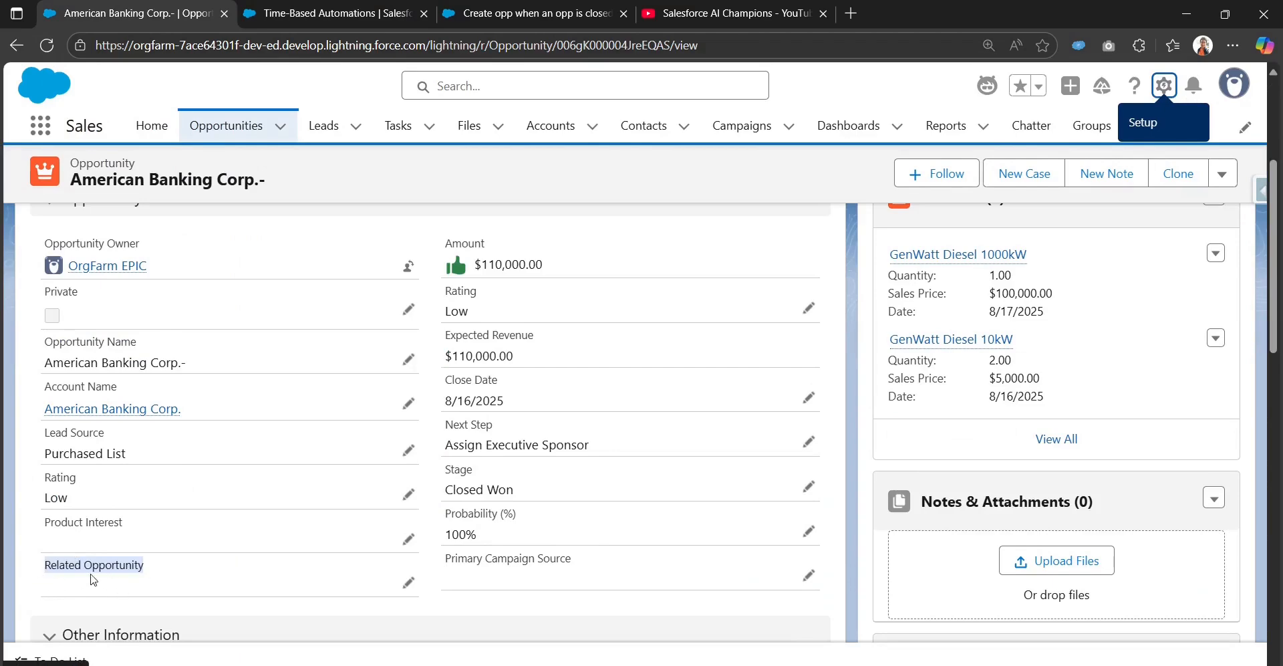
{"action": "scroll", "coordinate": [80, 262], "scroll_direction": "up", "scroll_amount": 3}
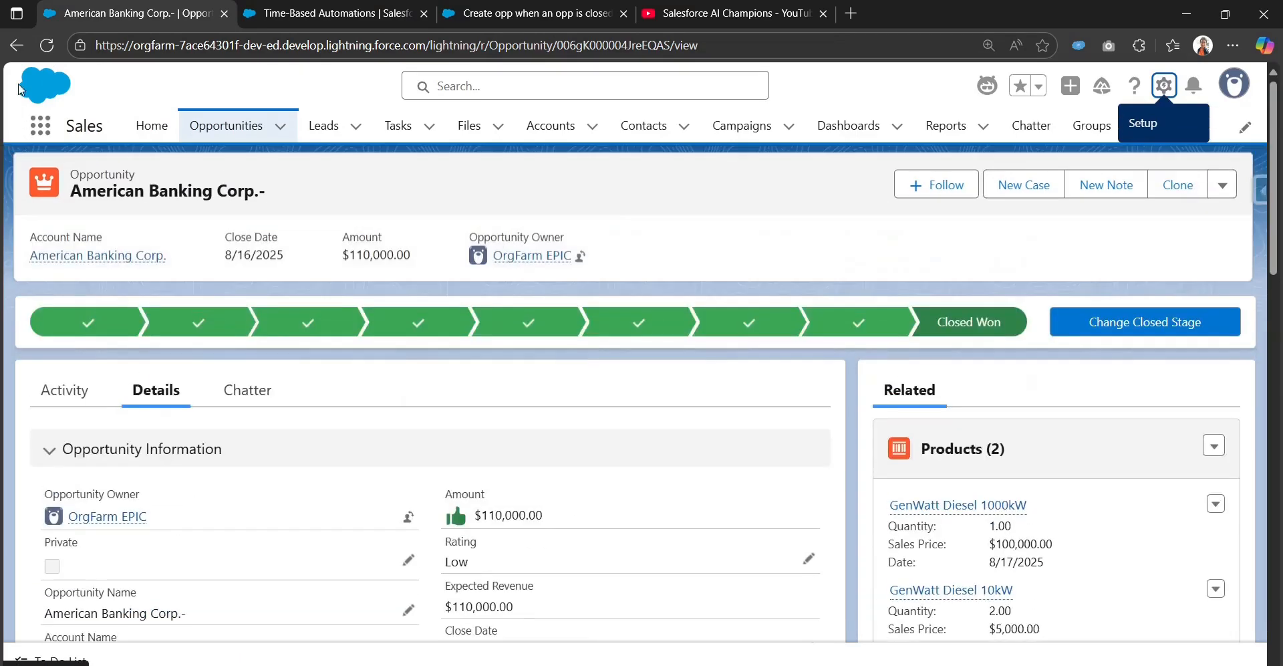
{"action": "left_click", "coordinate": [46, 45]}
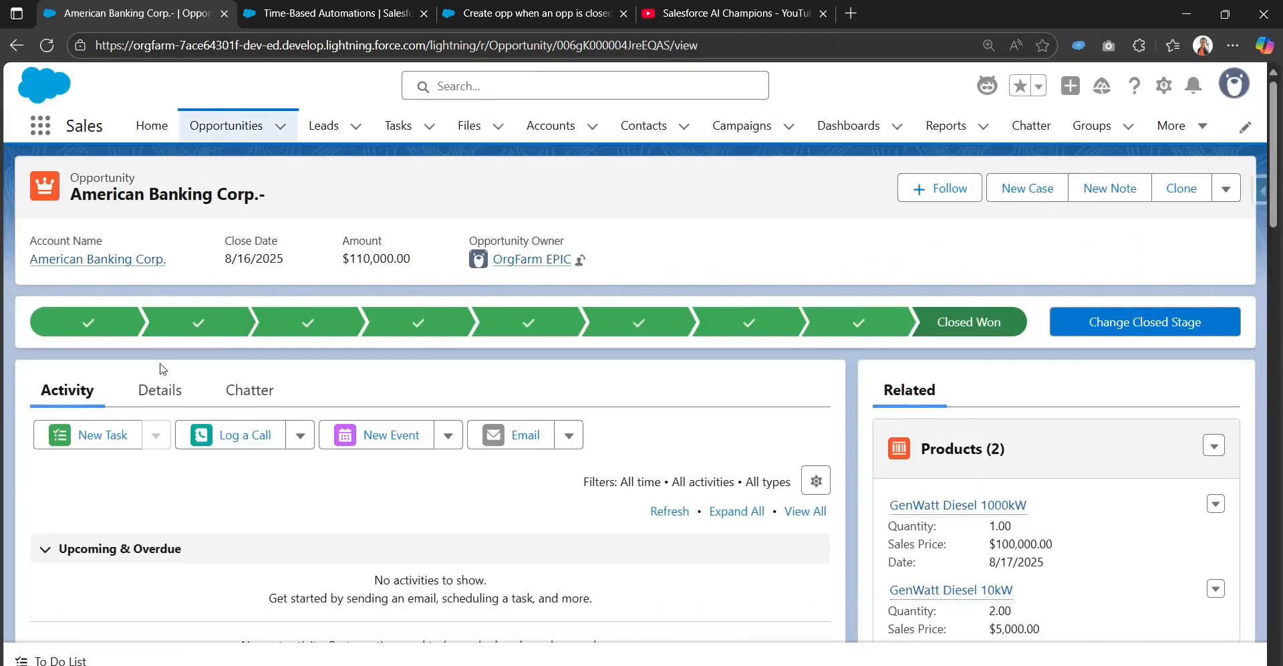
{"action": "left_click", "coordinate": [161, 390]}
{"action": "scroll", "coordinate": [230, 423], "scroll_direction": "down", "scroll_amount": 3}
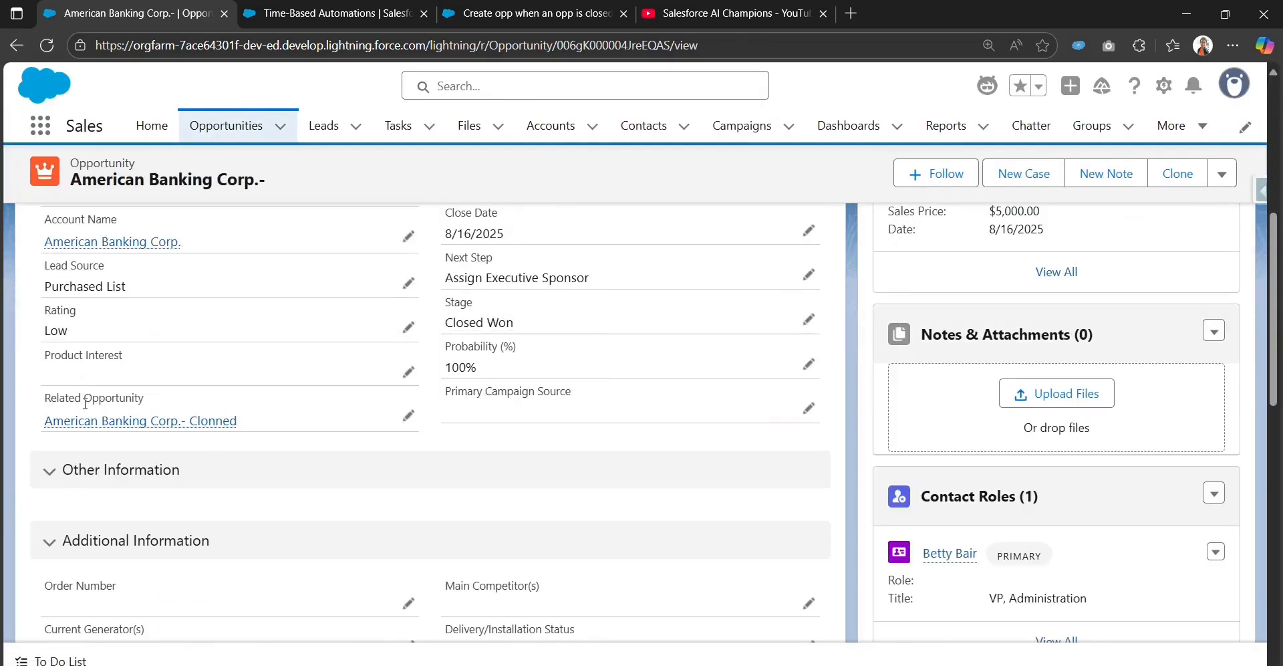
{"action": "mouse_move", "coordinate": [167, 427]}
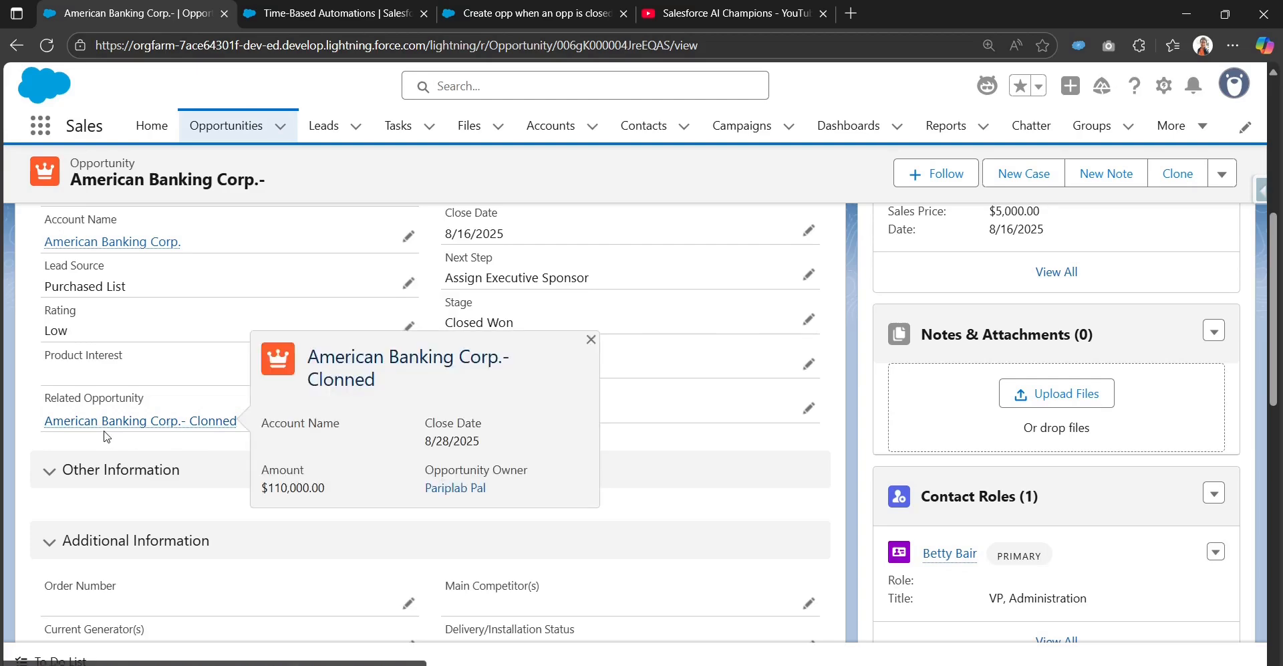
{"action": "scroll", "coordinate": [129, 433], "scroll_direction": "up", "scroll_amount": 1}
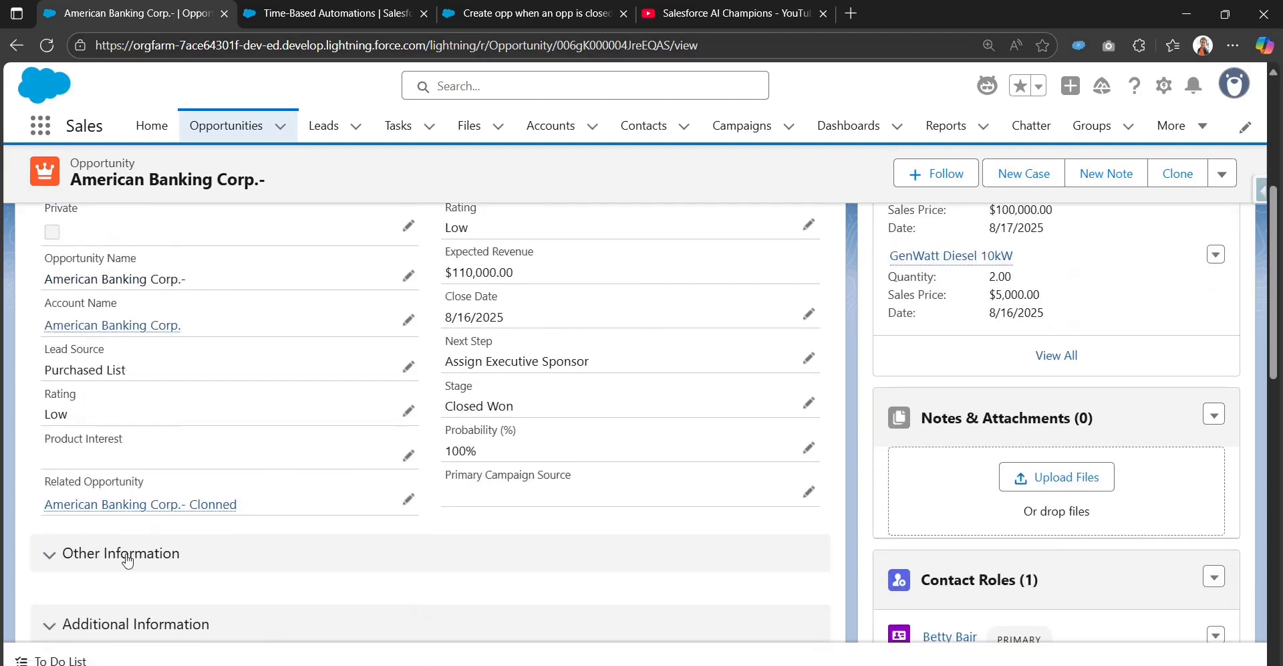
Step: Open the linked cloned opportunity in a new tab and review its details and product line items
{"action": "right_click", "coordinate": [139, 505]}
{"action": "left_click", "coordinate": [208, 295]}
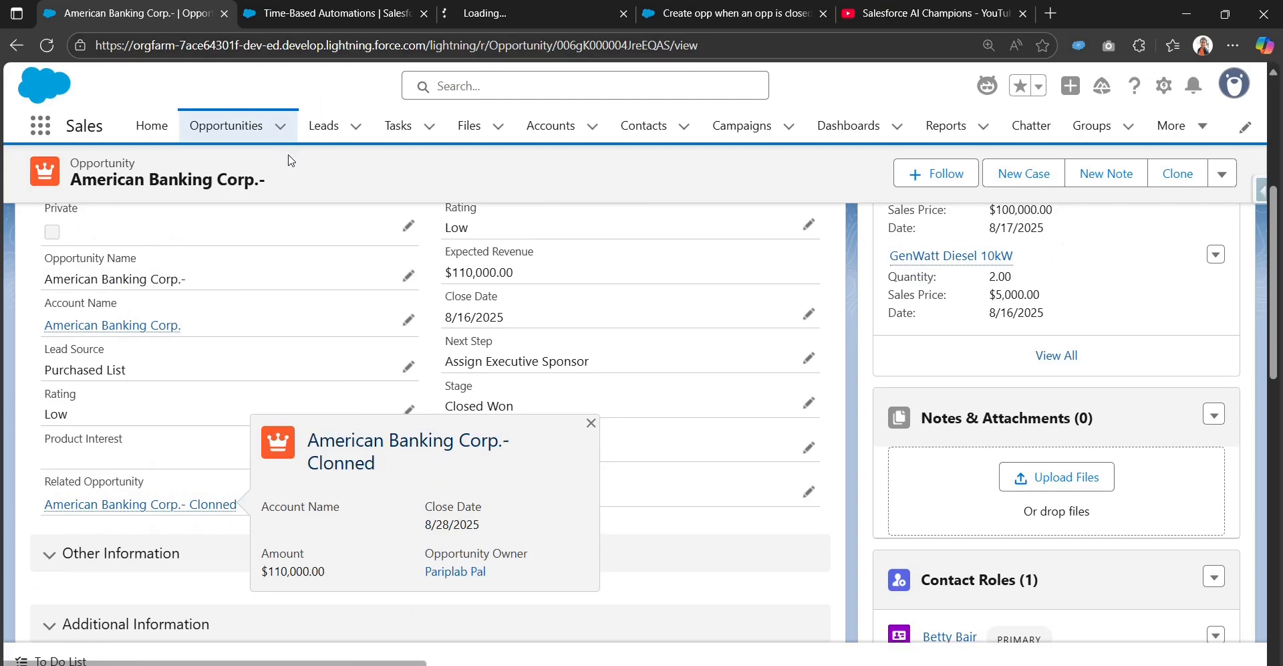
{"action": "left_click", "coordinate": [496, 11]}
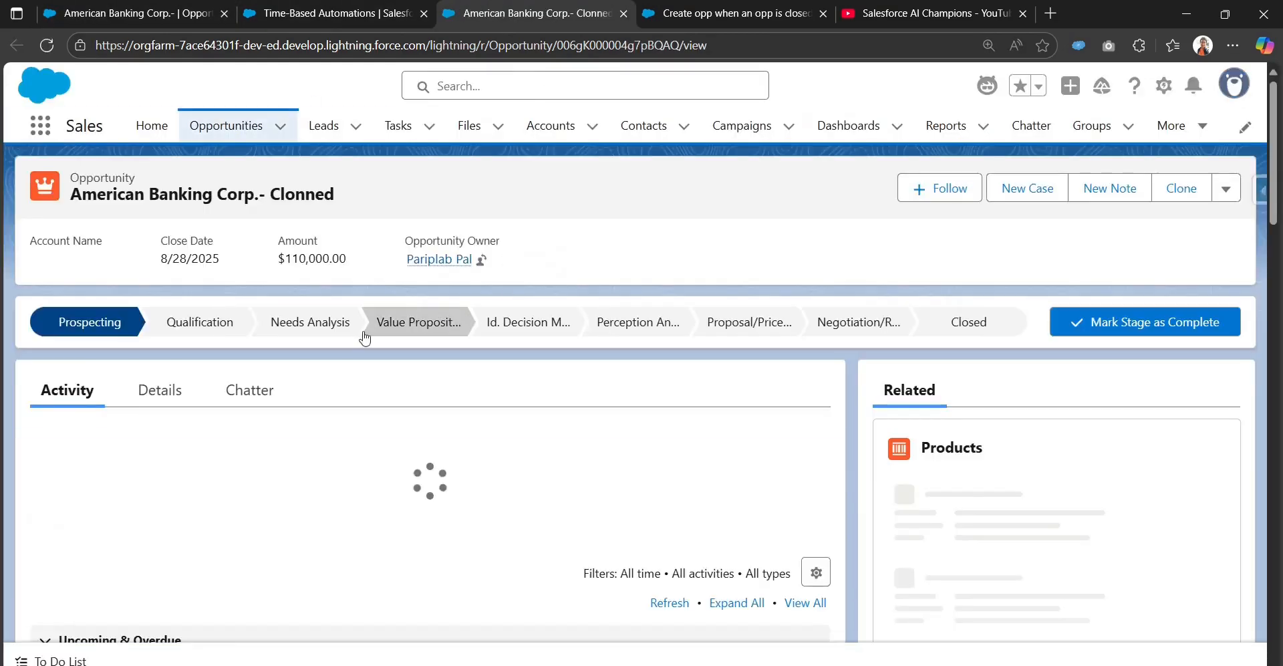
{"action": "left_click", "coordinate": [178, 395]}
{"action": "scroll", "coordinate": [180, 397], "scroll_direction": "down", "scroll_amount": 2}
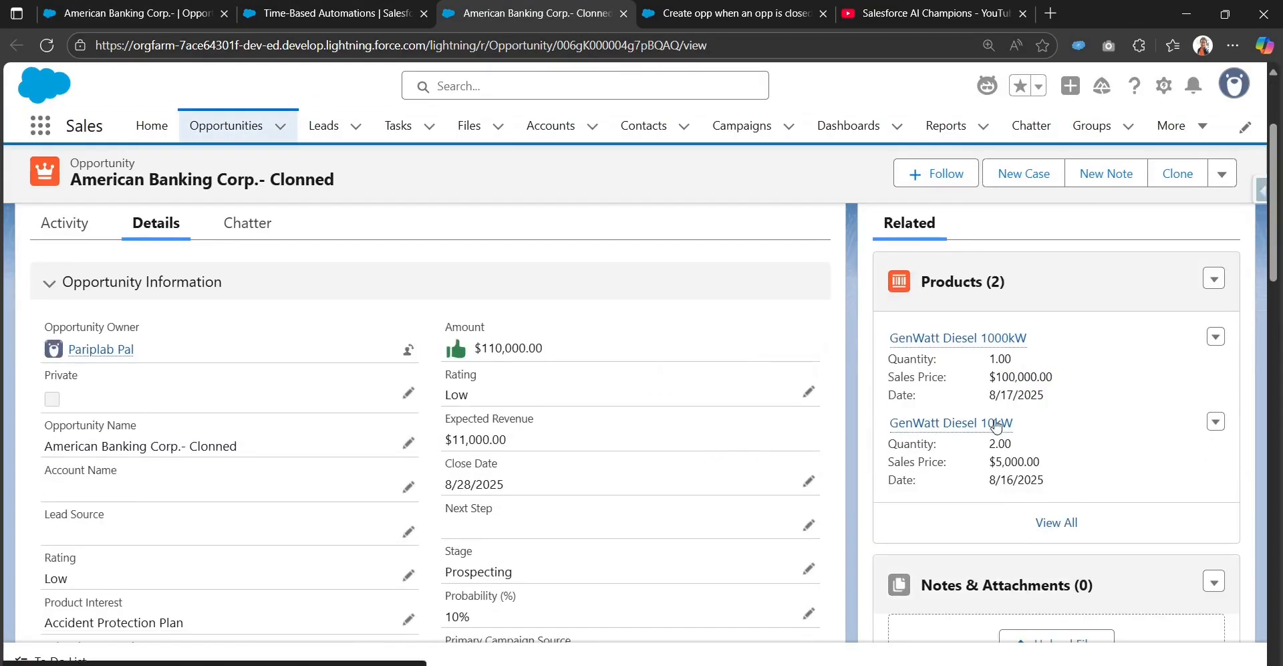
{"action": "scroll", "coordinate": [968, 375], "scroll_direction": "up", "scroll_amount": 2}
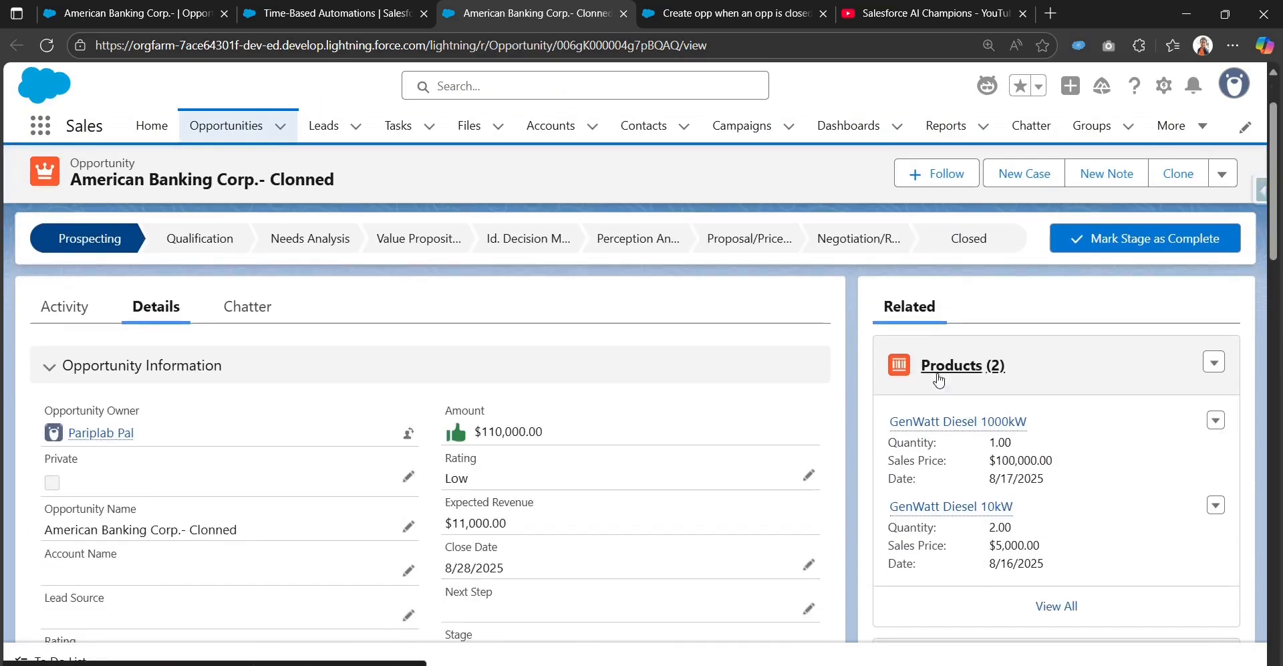
{"action": "scroll", "coordinate": [958, 534], "scroll_direction": "down", "scroll_amount": 5}
{"action": "scroll", "coordinate": [261, 499], "scroll_direction": "up", "scroll_amount": 6}
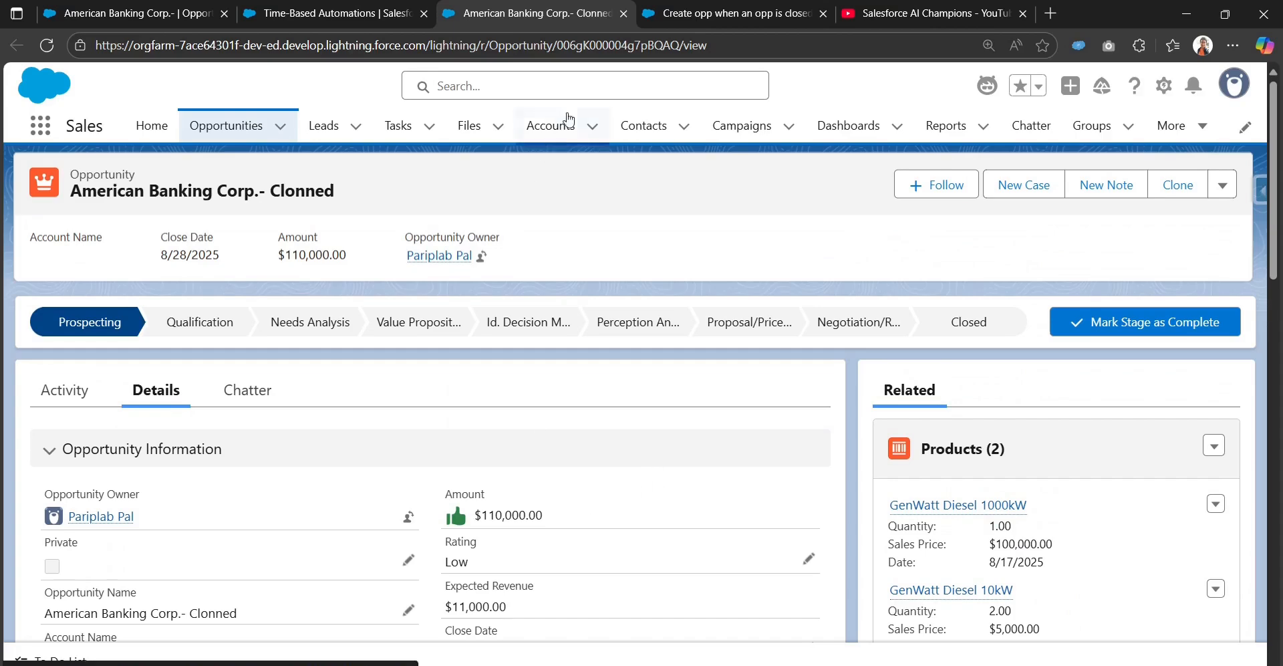
Step: Review the flow's start element and its scheduled path elements in Flow Builder
{"action": "left_click", "coordinate": [695, 14]}
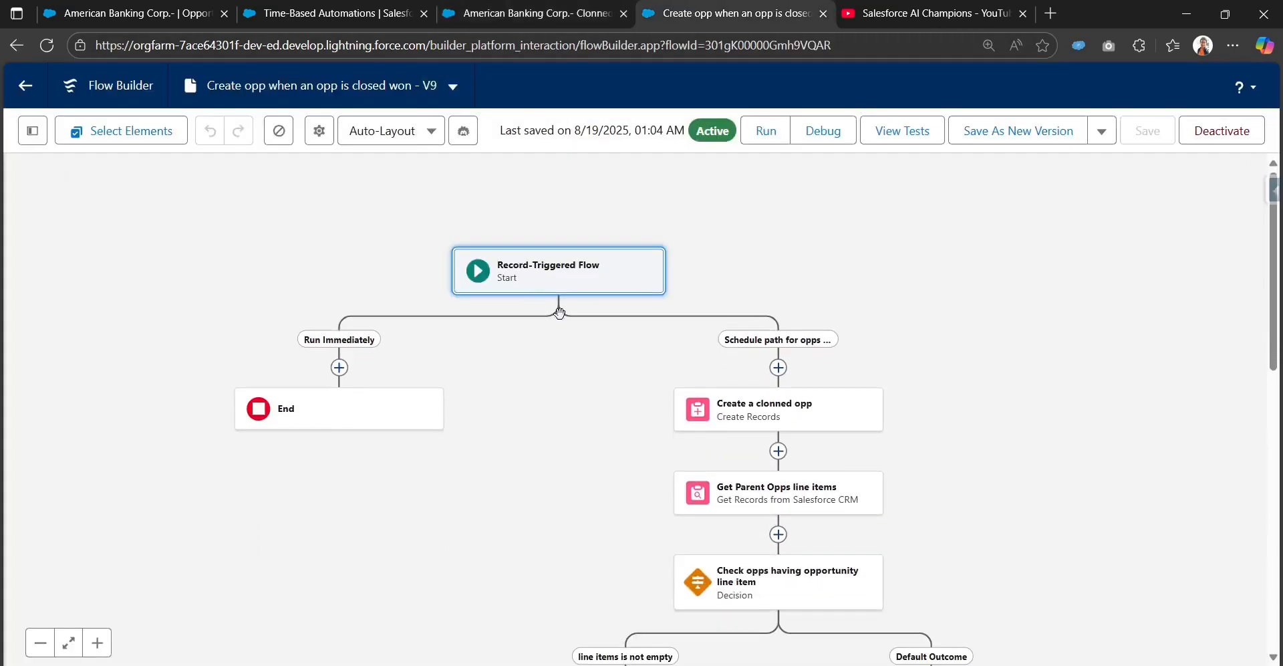
{"action": "left_click", "coordinate": [538, 281]}
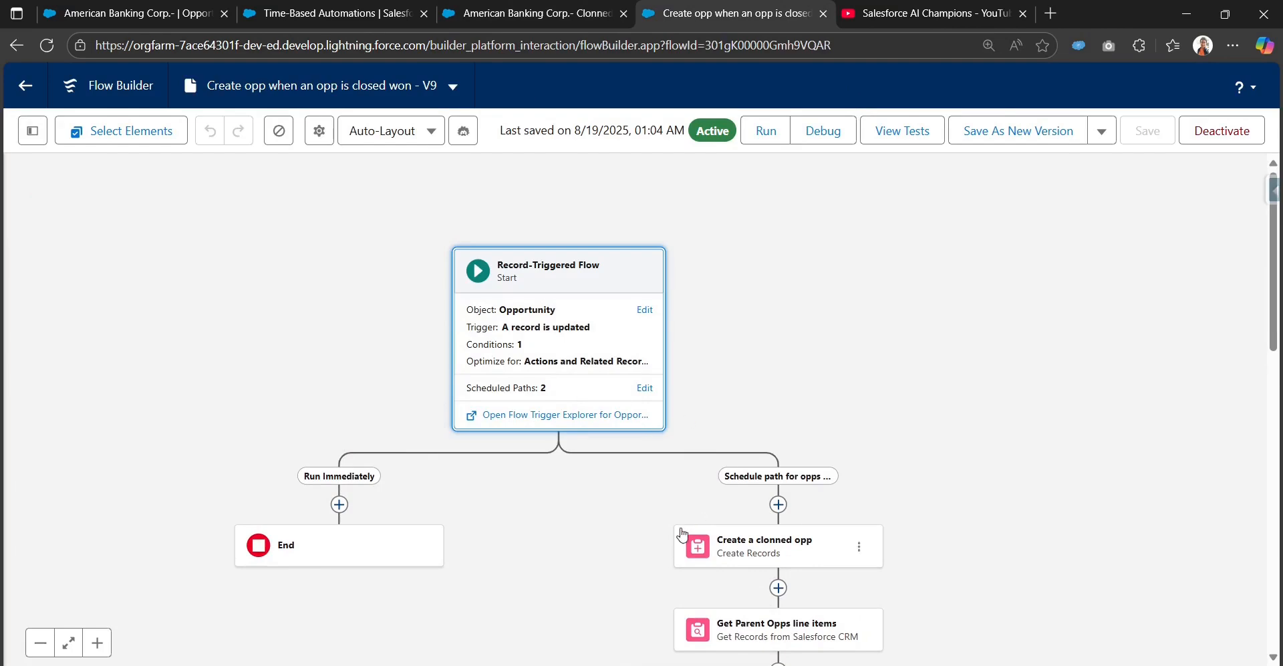
{"action": "left_click", "coordinate": [611, 535]}
{"action": "scroll", "coordinate": [588, 435], "scroll_direction": "down", "scroll_amount": 5}
{"action": "left_click", "coordinate": [40, 642]}
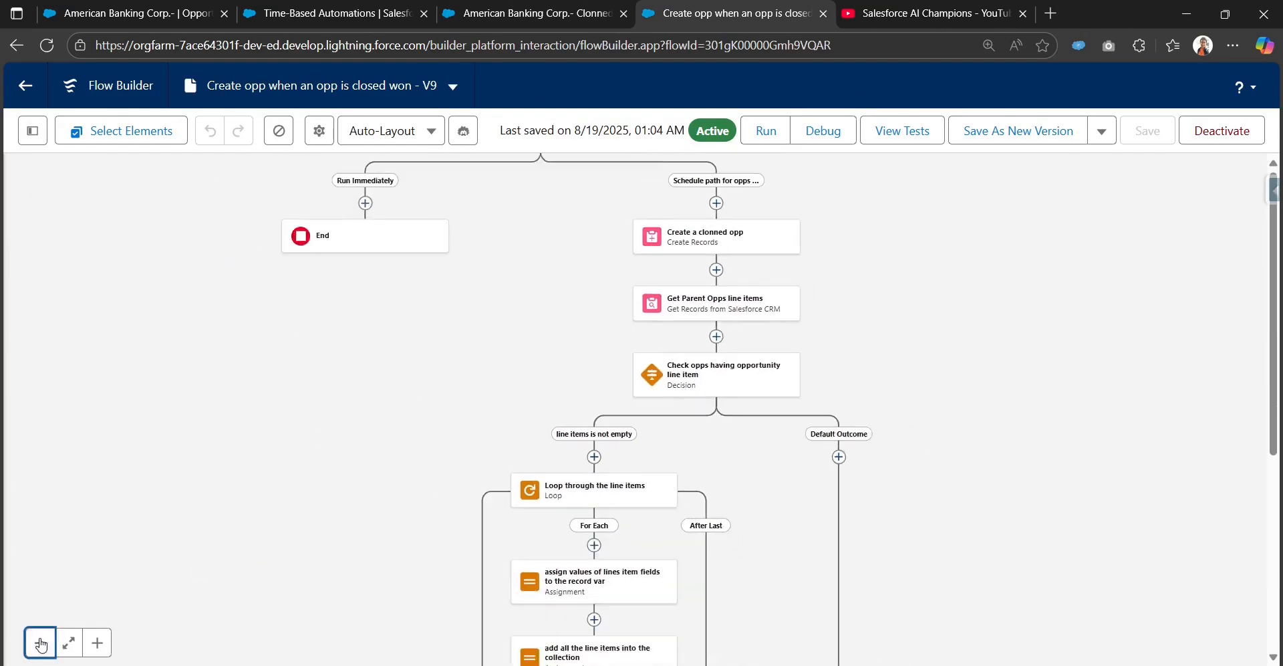
{"action": "scroll", "coordinate": [462, 455], "scroll_direction": "up", "scroll_amount": 3}
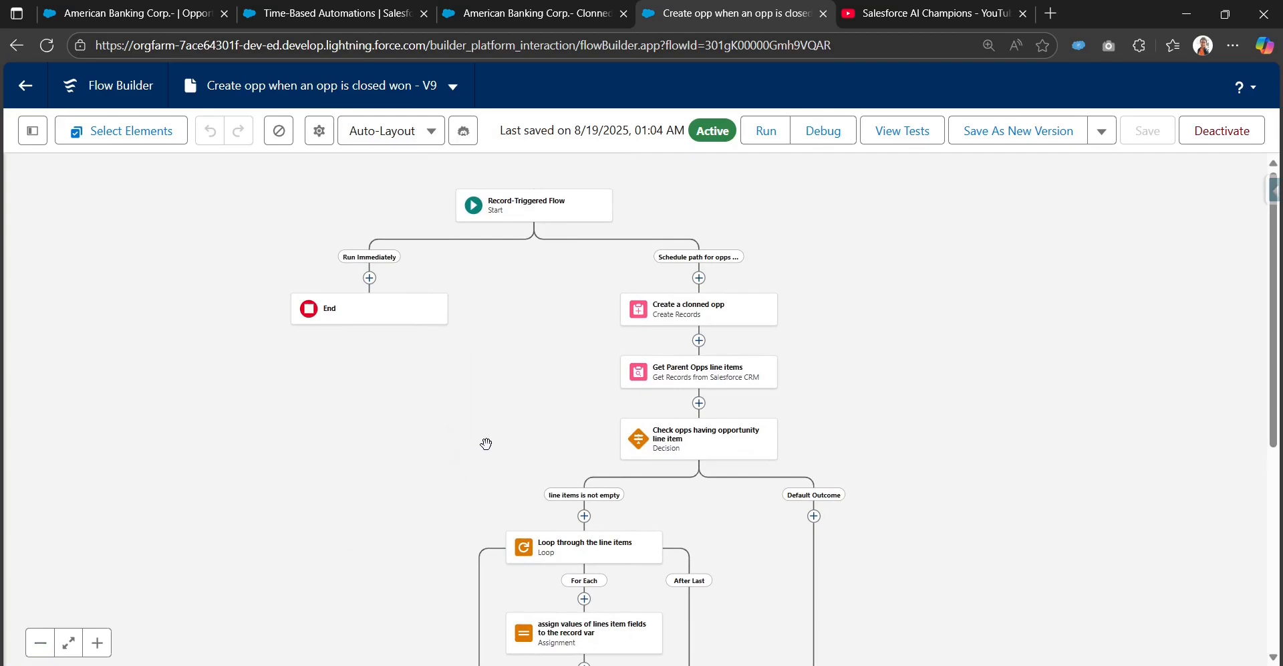
{"action": "left_click", "coordinate": [534, 209]}
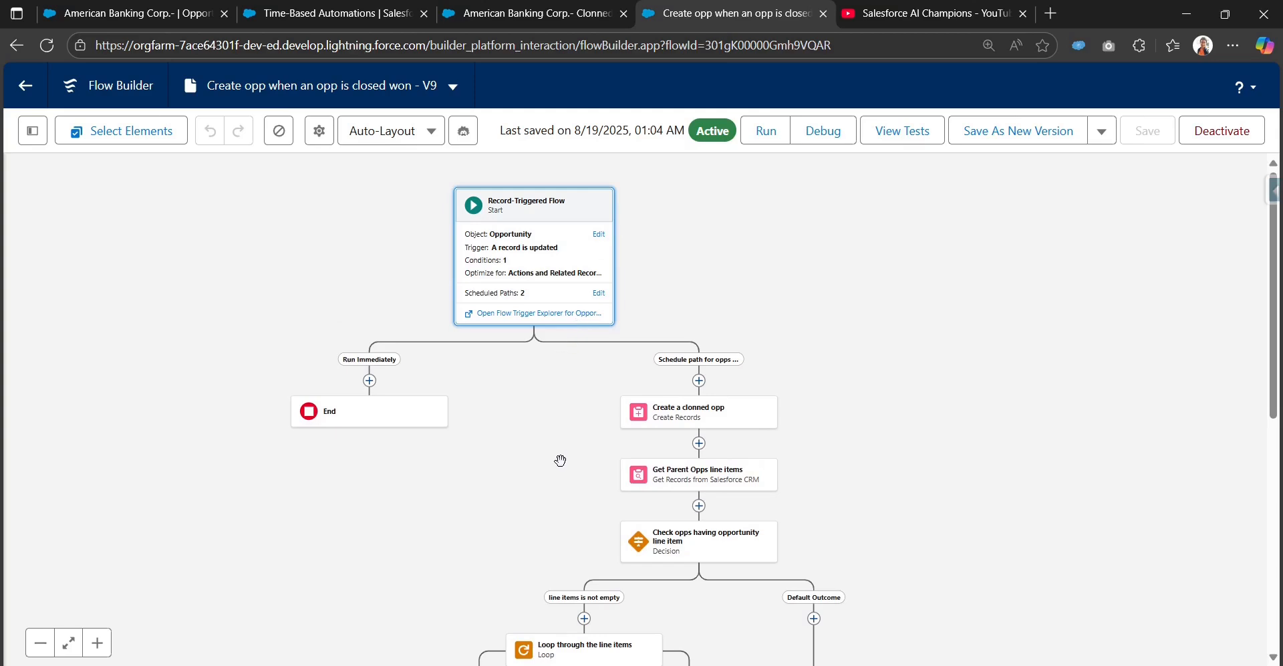
Step: Compare the original and cloned opportunity tabs, then return to the flow in Flow Builder
{"action": "left_click", "coordinate": [339, 27]}
{"action": "left_click", "coordinate": [167, 14]}
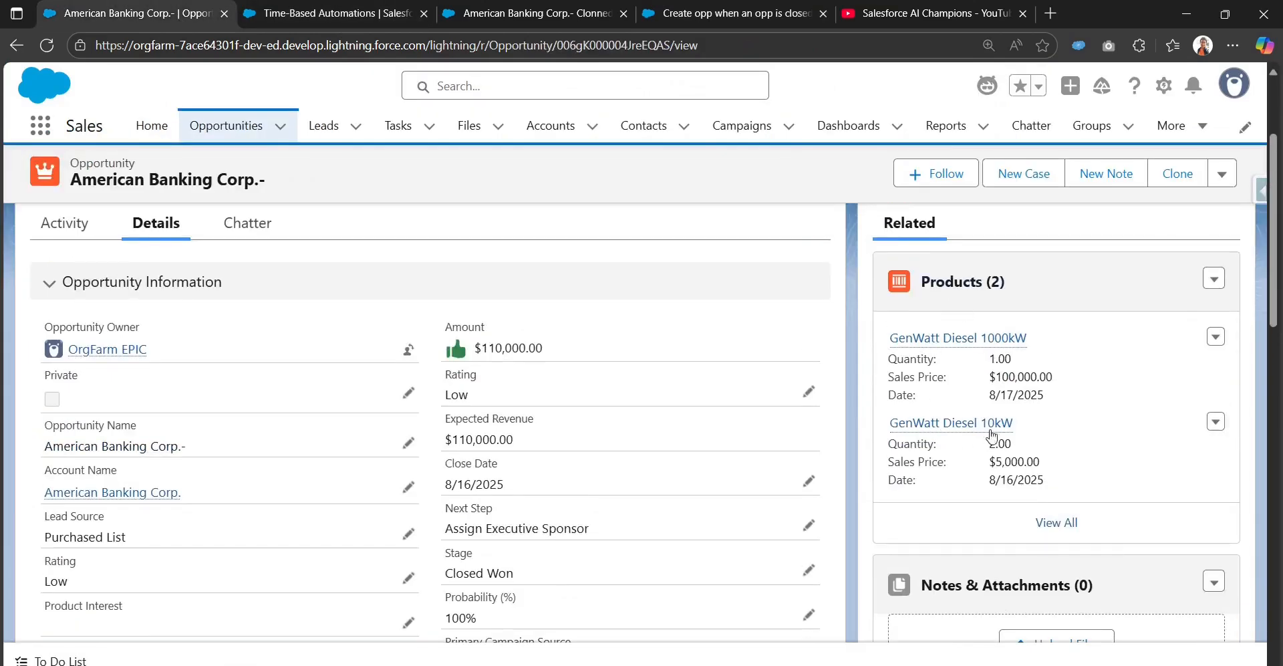
{"action": "scroll", "coordinate": [855, 421], "scroll_direction": "up", "scroll_amount": 3}
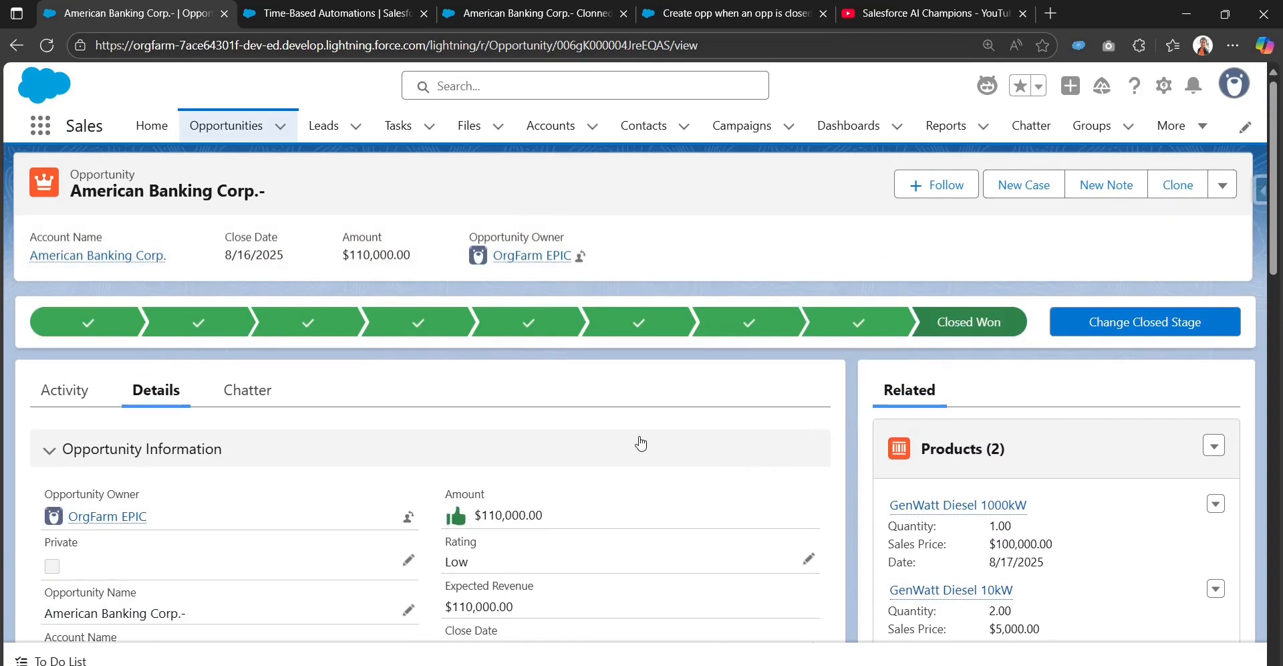
{"action": "left_click", "coordinate": [532, 6]}
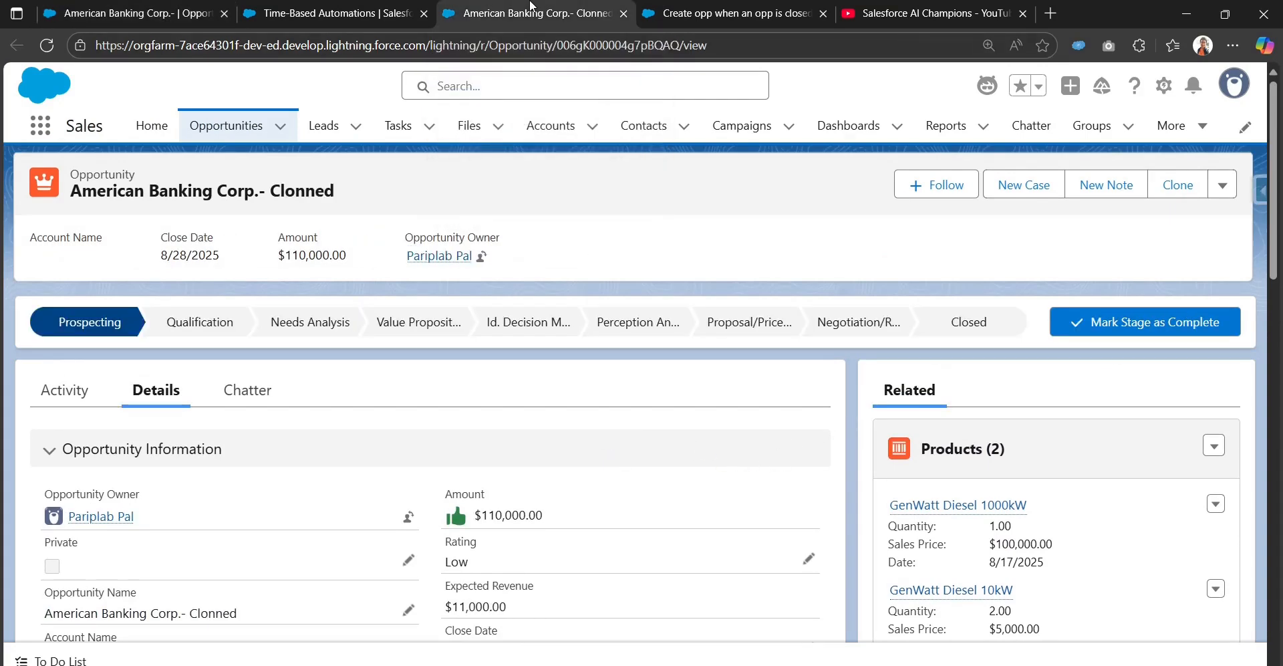
{"action": "left_click", "coordinate": [703, 6]}
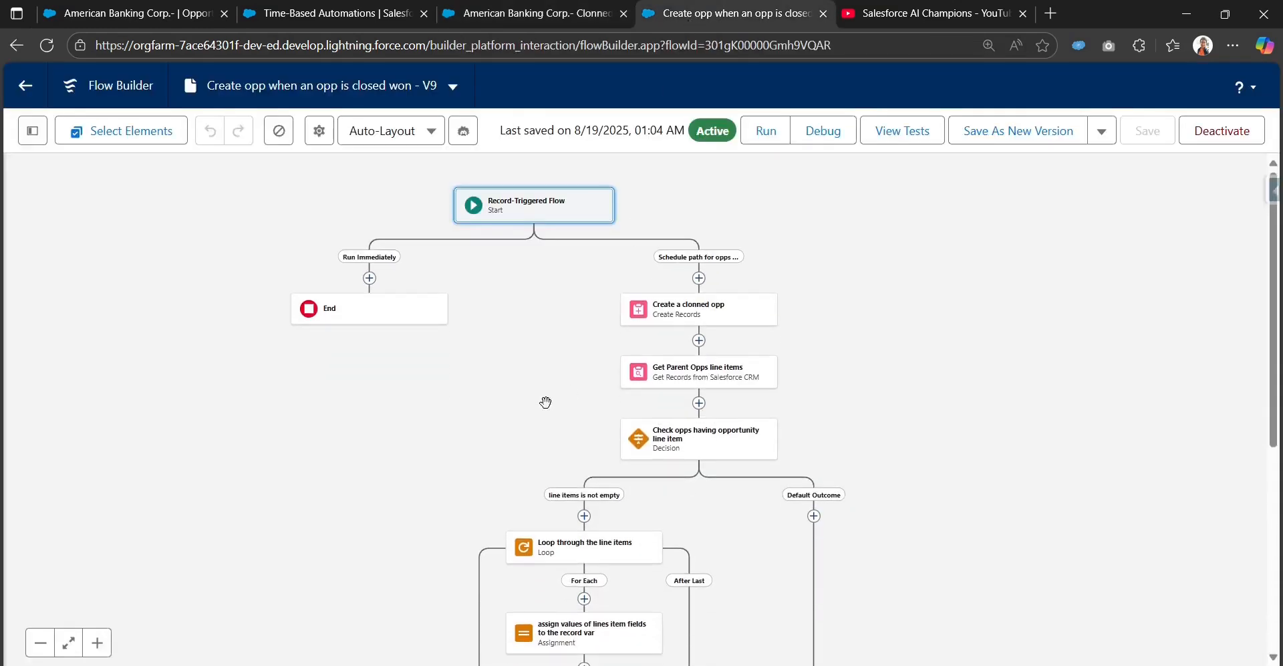